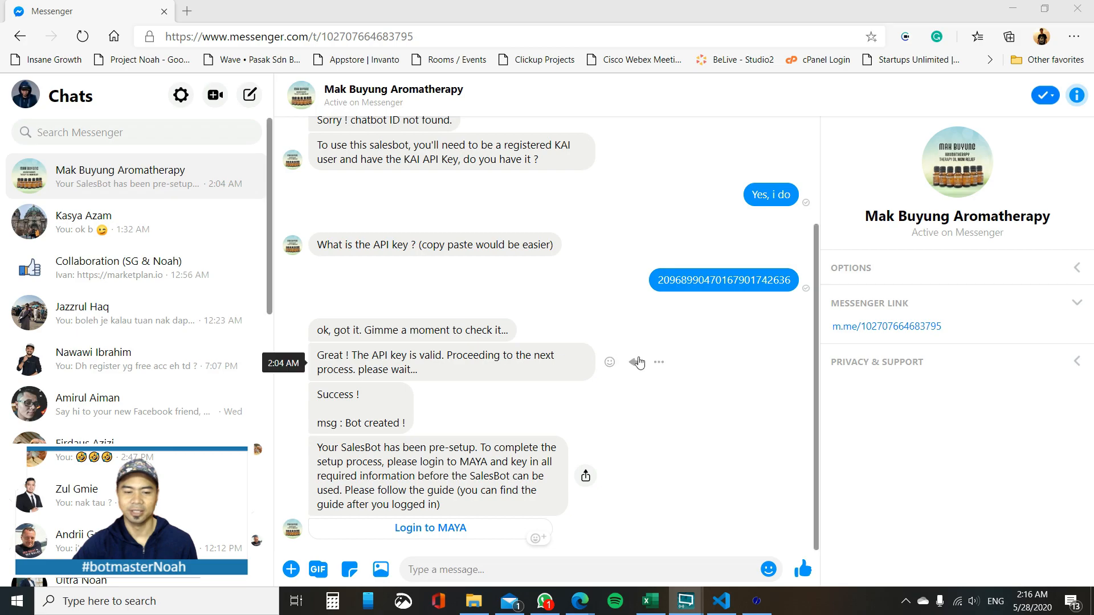
Log in to Maya through the chatbot's login link with the saved credentials and open the SalesBot List.
click(450, 530)
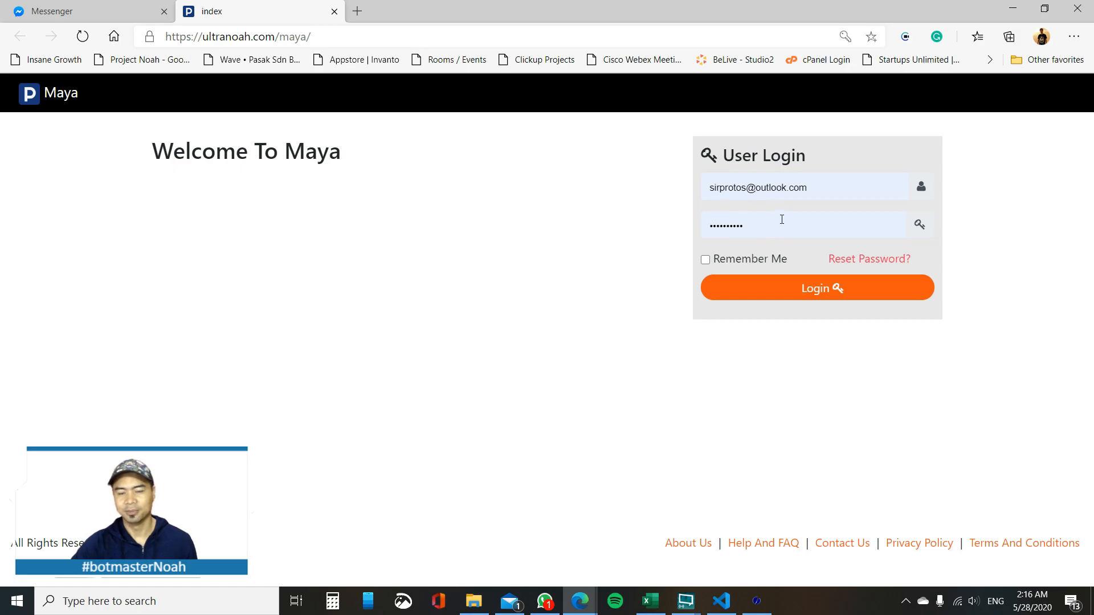
click(830, 296)
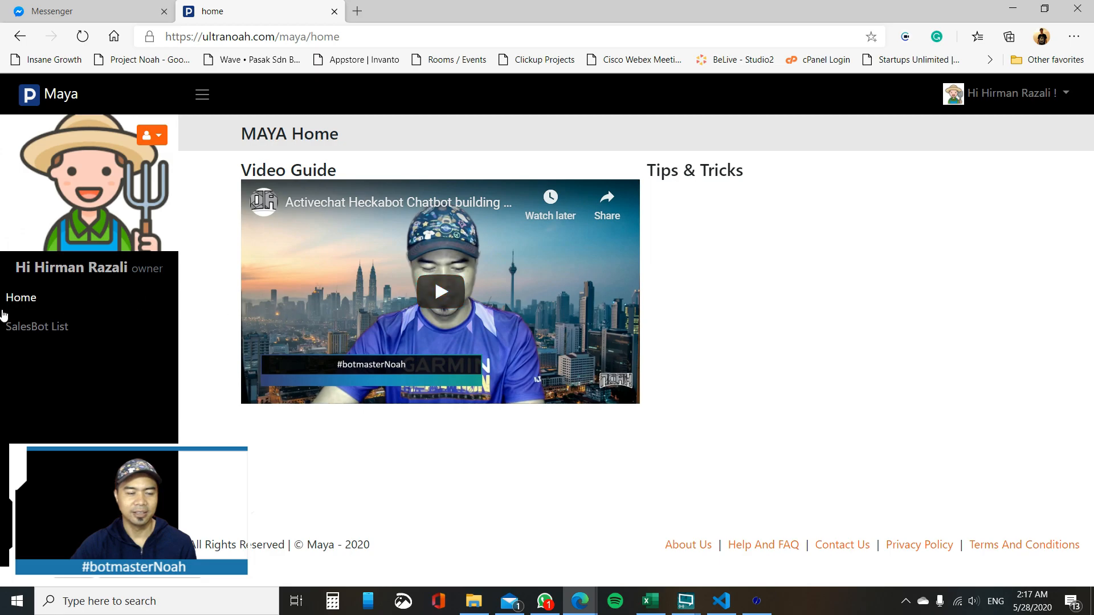
click(53, 329)
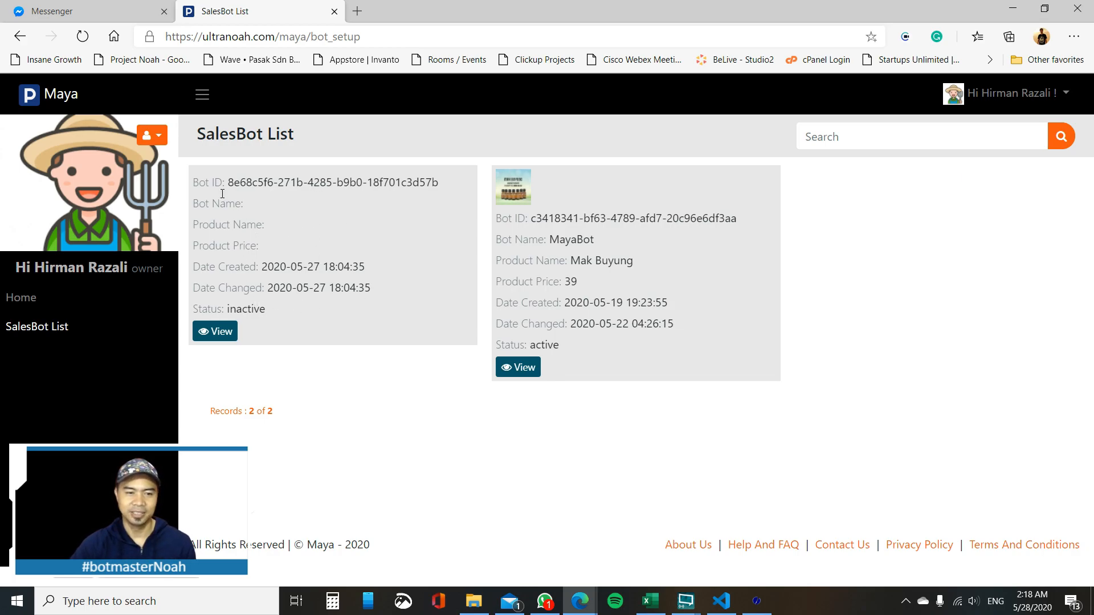
View the full setup record of the active MayaBot salesbot and open it for editing.
drag(211, 184, 426, 183)
click(243, 209)
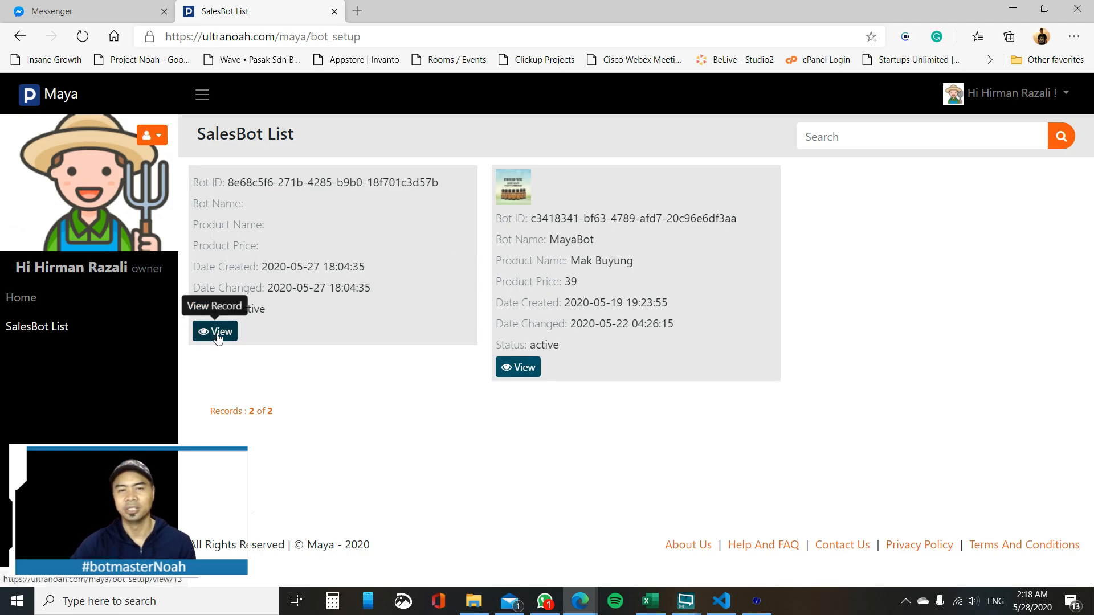
click(518, 369)
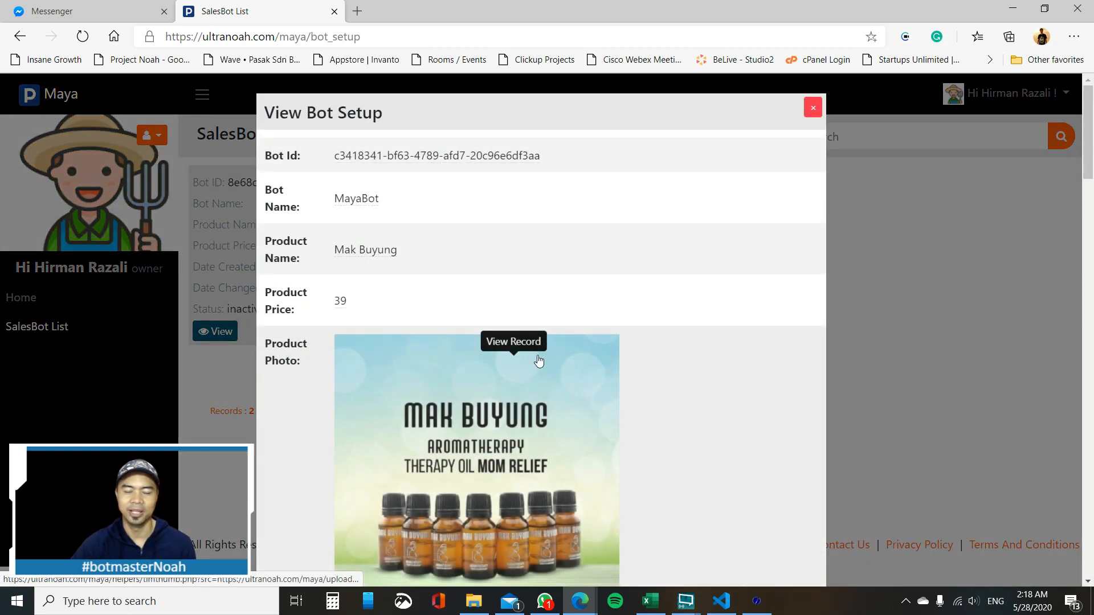
scroll(647, 275, down, 3)
scroll(647, 274, up, 3)
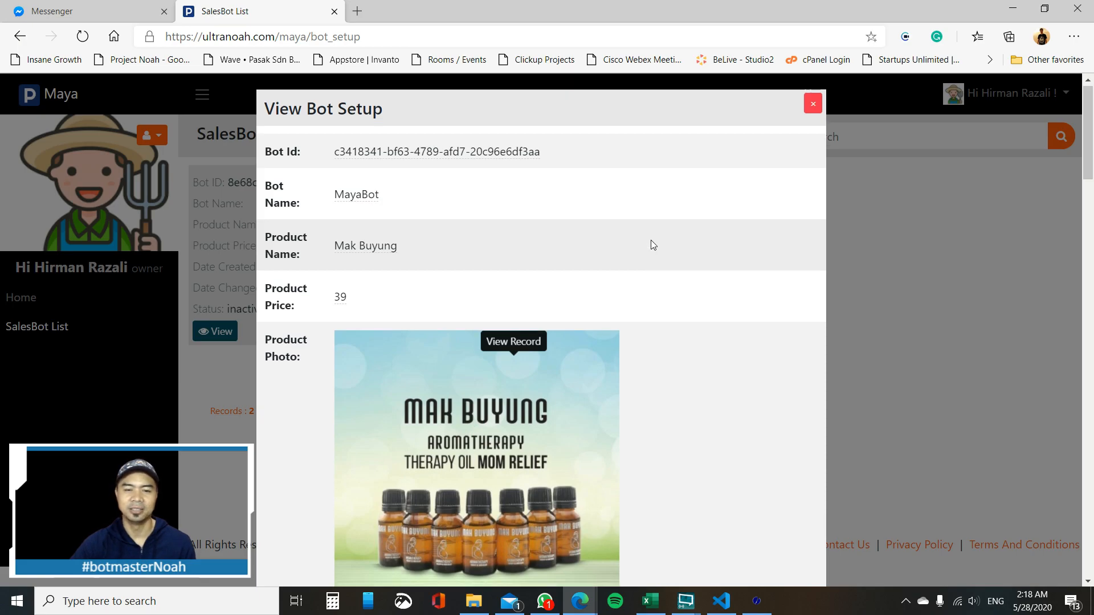
scroll(651, 241, down, 15)
scroll(636, 269, down, 1)
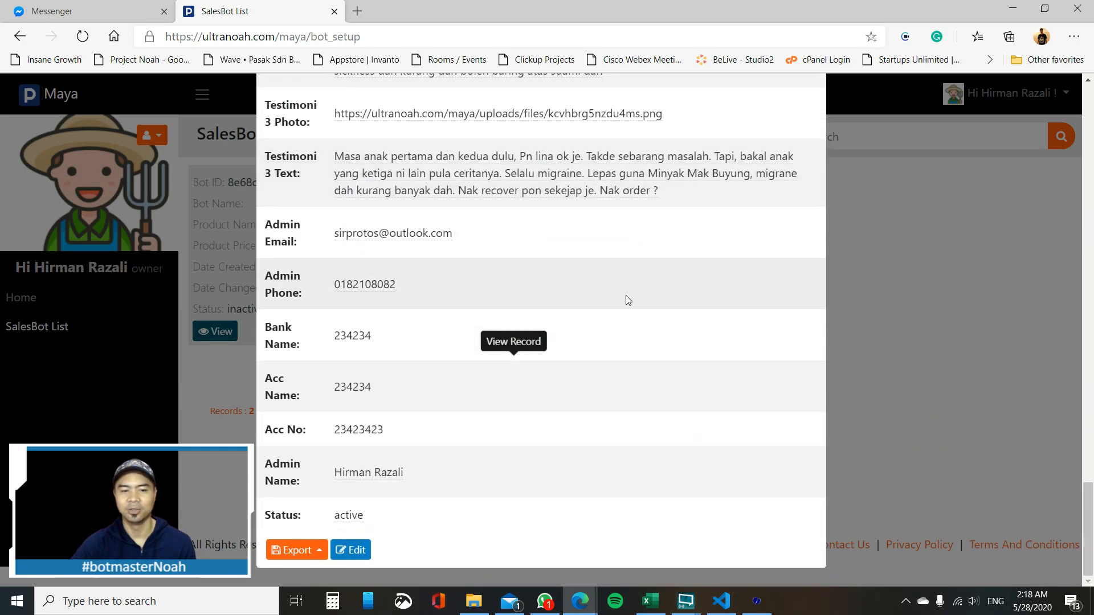
click(355, 551)
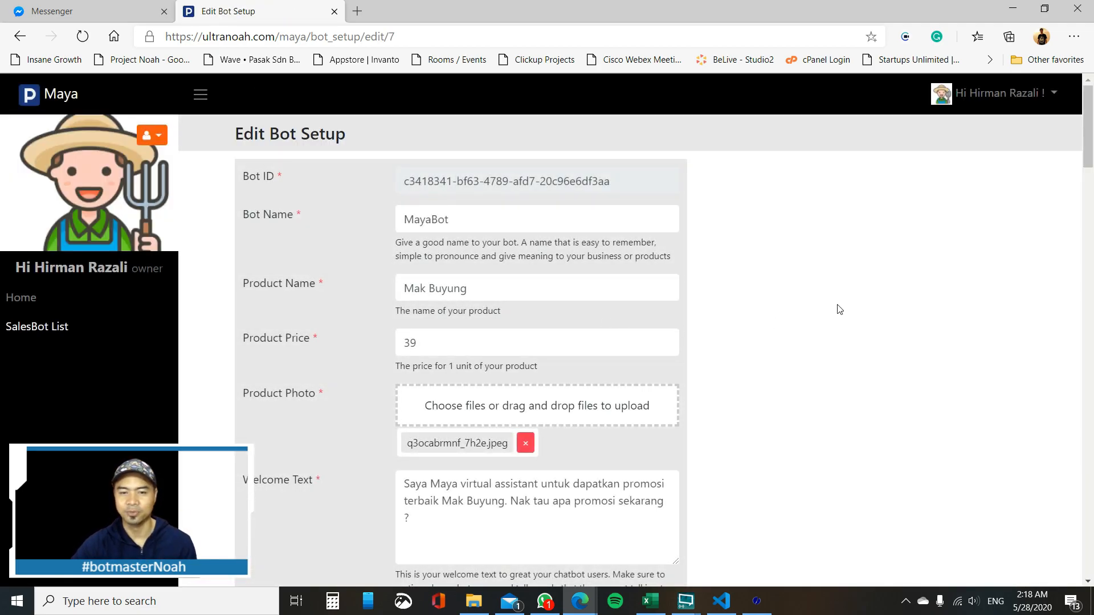
Examine the bot name, product name, product price, product photo and welcome text in the bot setup form.
click(558, 223)
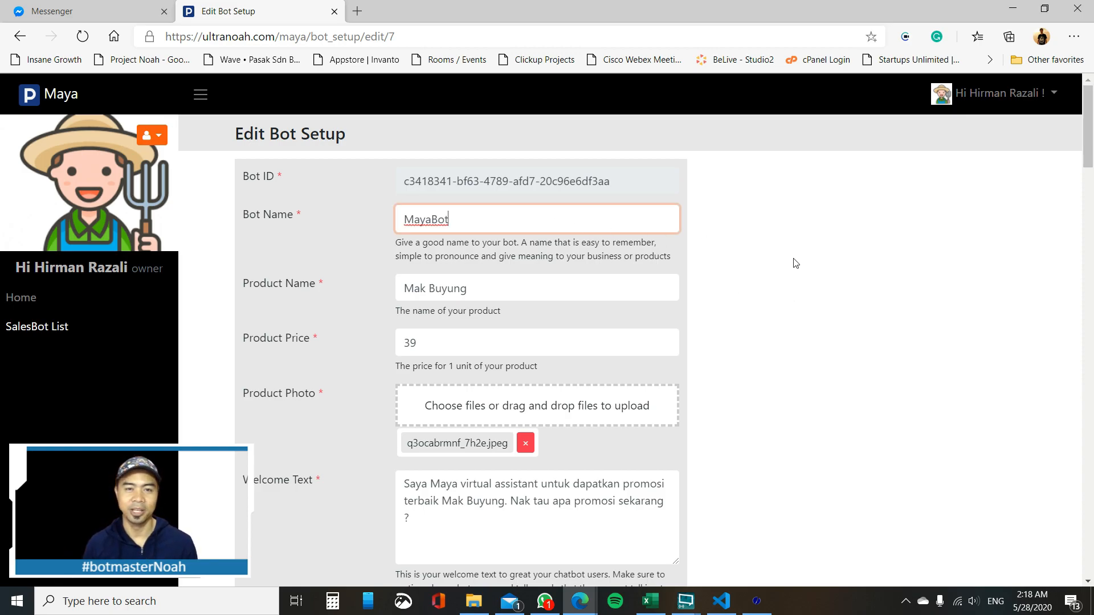
double_click(609, 217)
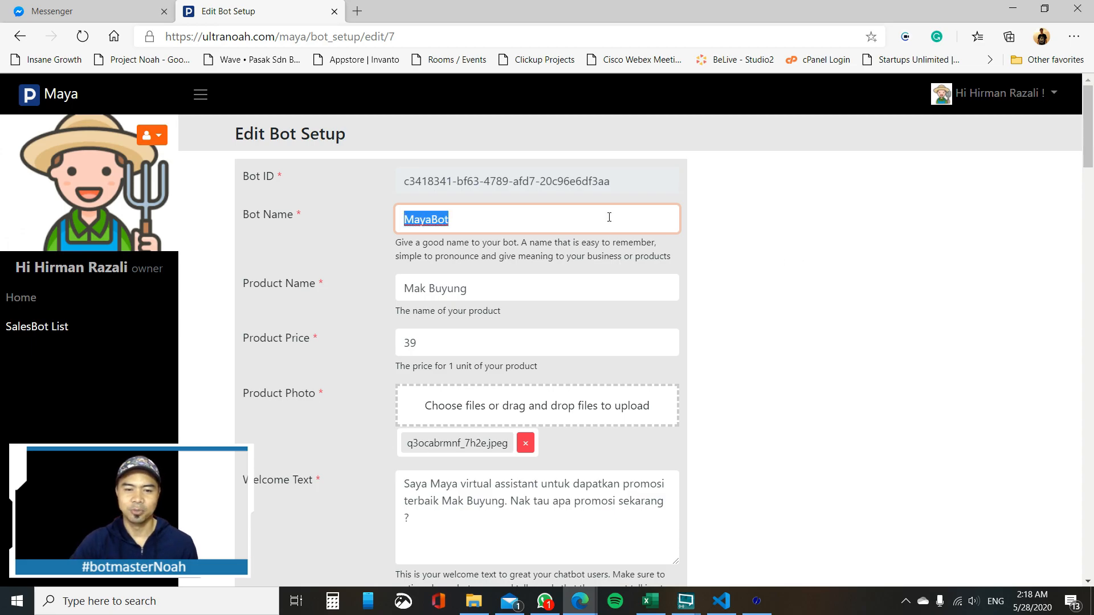
click(721, 266)
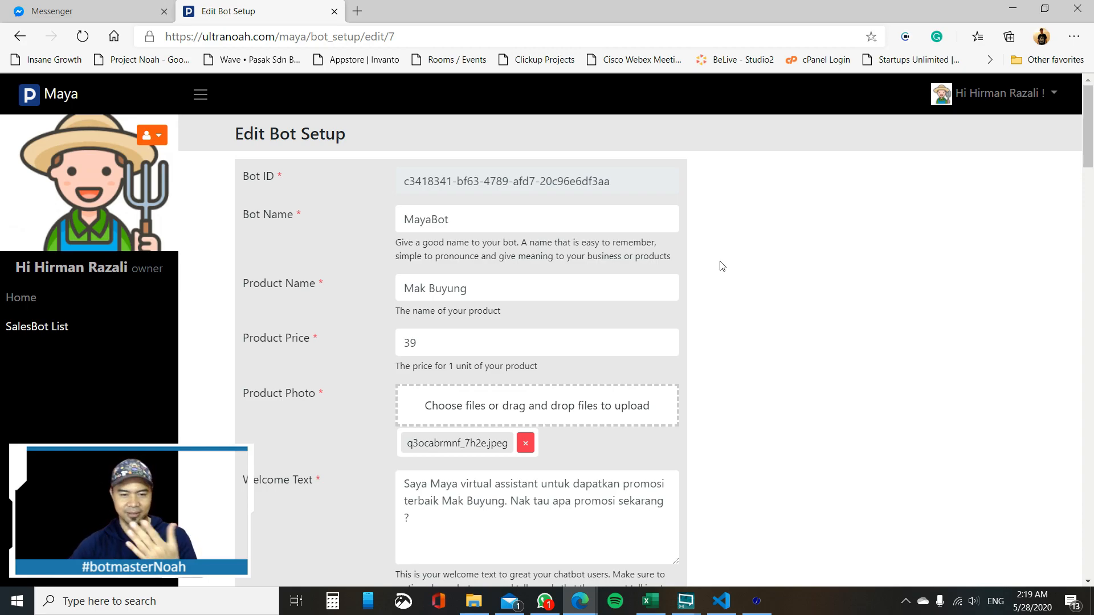
click(501, 217)
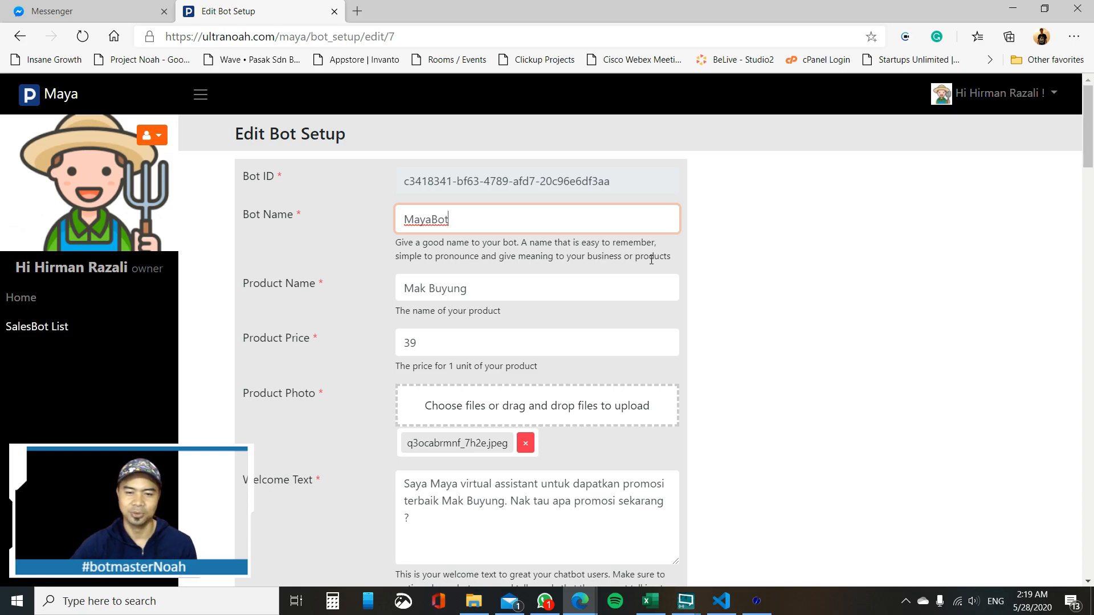
click(587, 293)
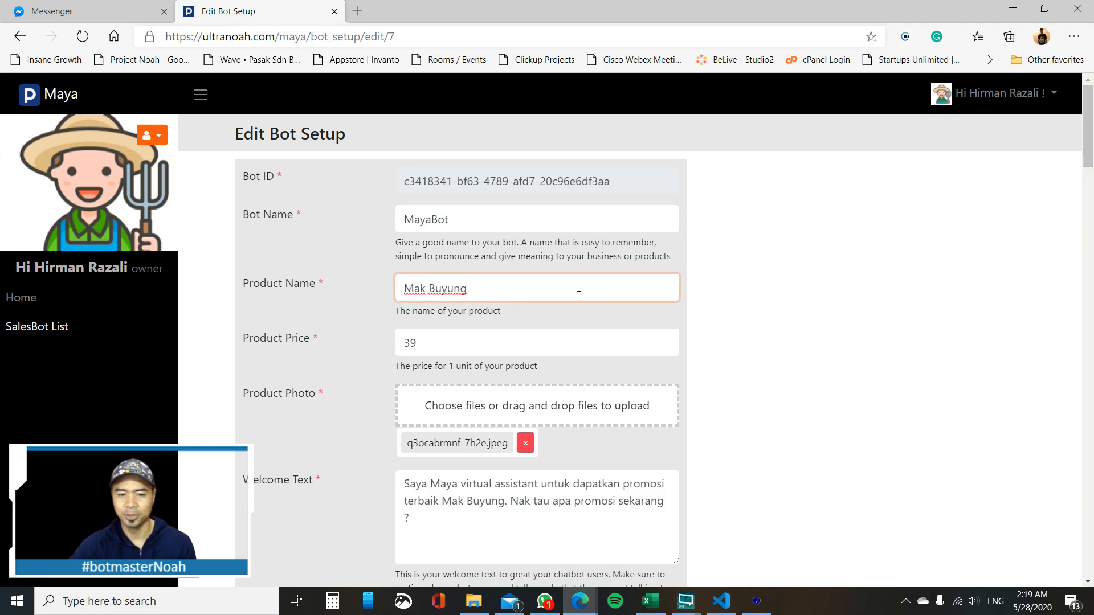
click(603, 344)
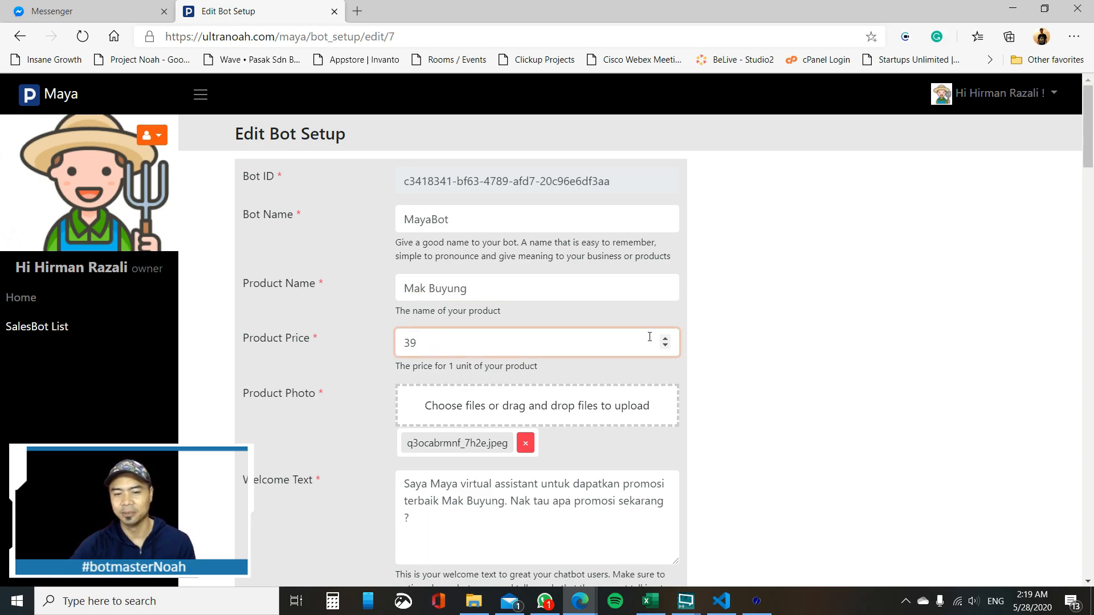
scroll(739, 337, down, 3)
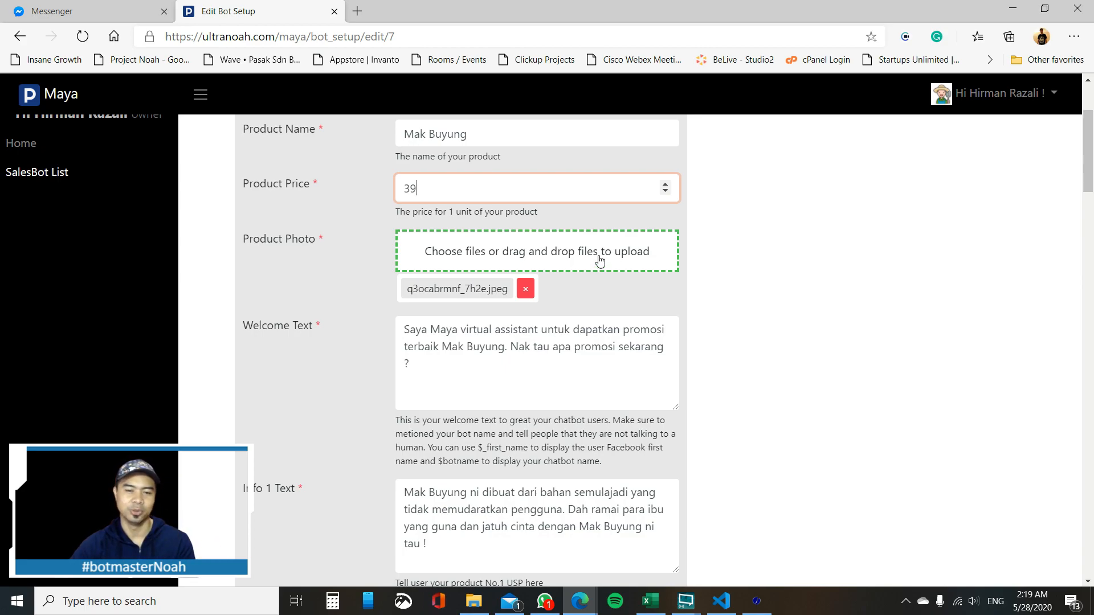
scroll(570, 284, down, 1)
click(552, 313)
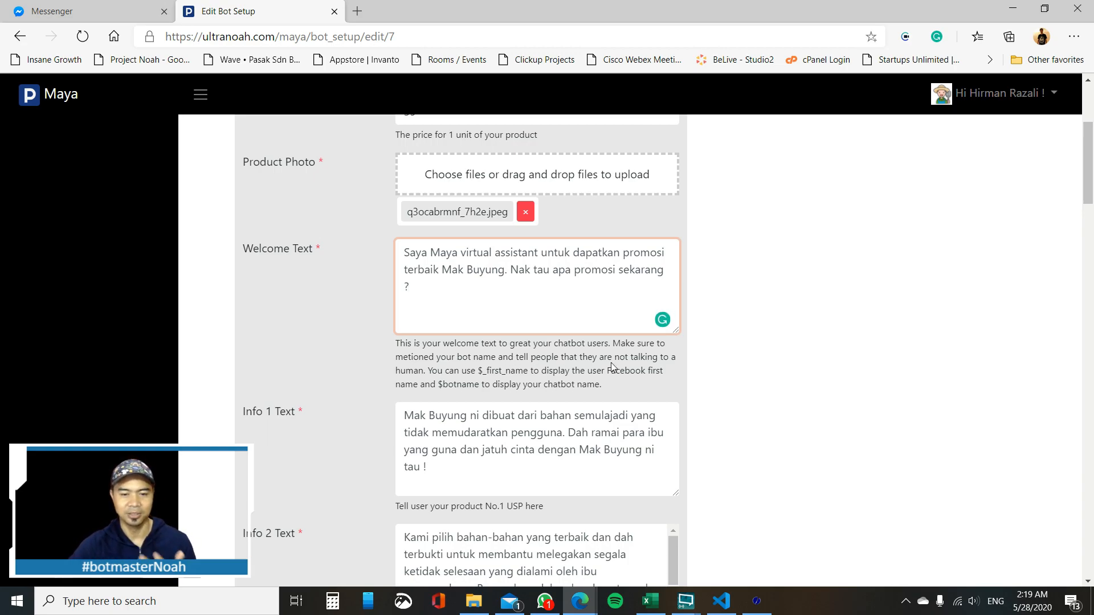
Examine the Info 1, Info 2 and Info 3 texts that describe the product to chatbot users.
scroll(607, 391, down, 4)
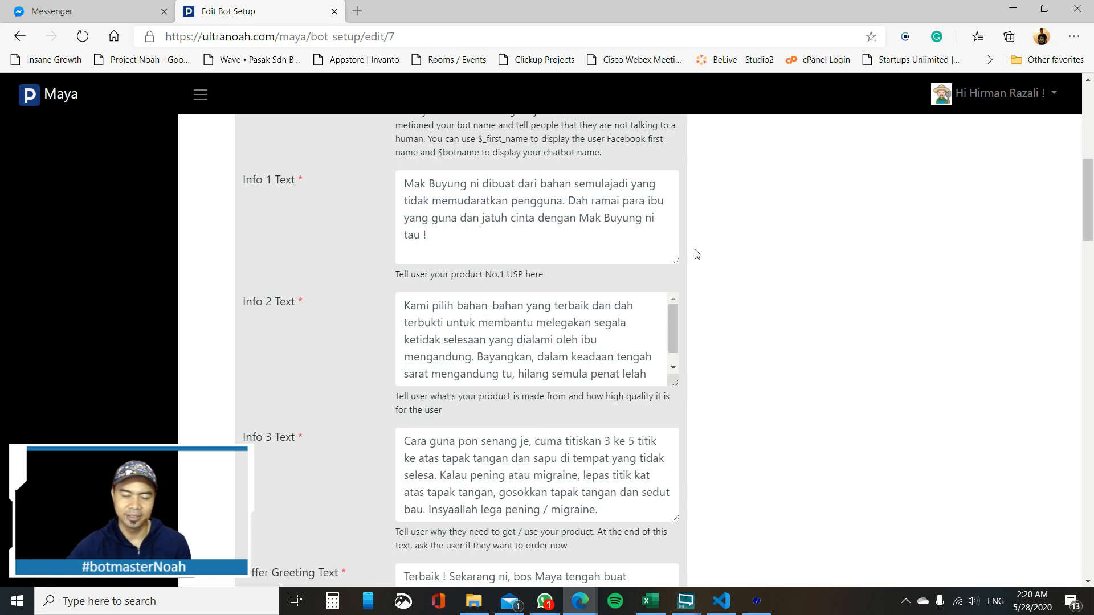
click(620, 232)
click(589, 336)
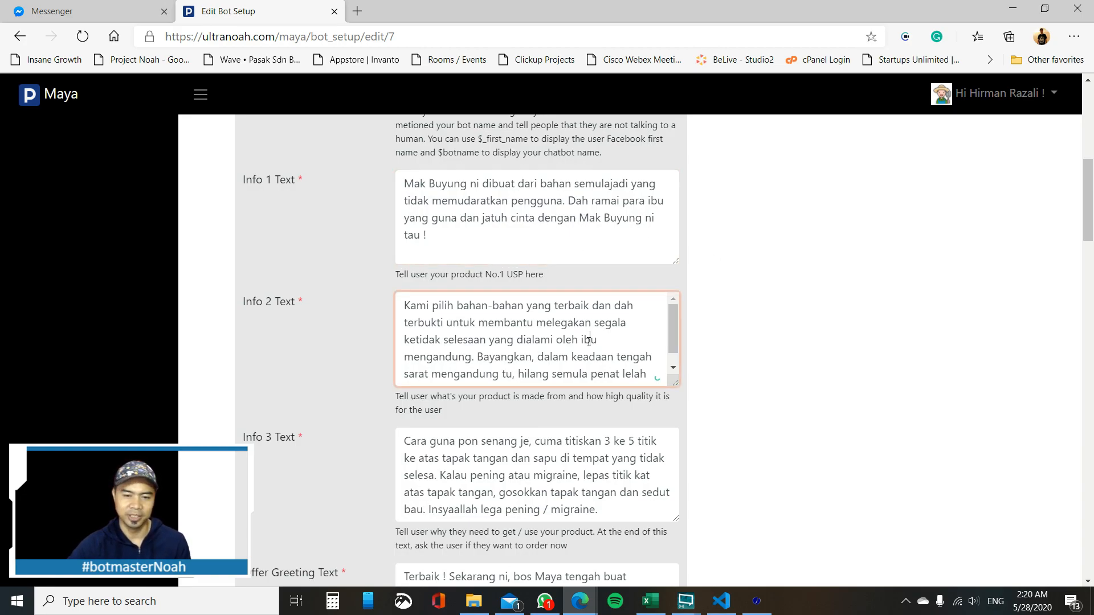
click(592, 475)
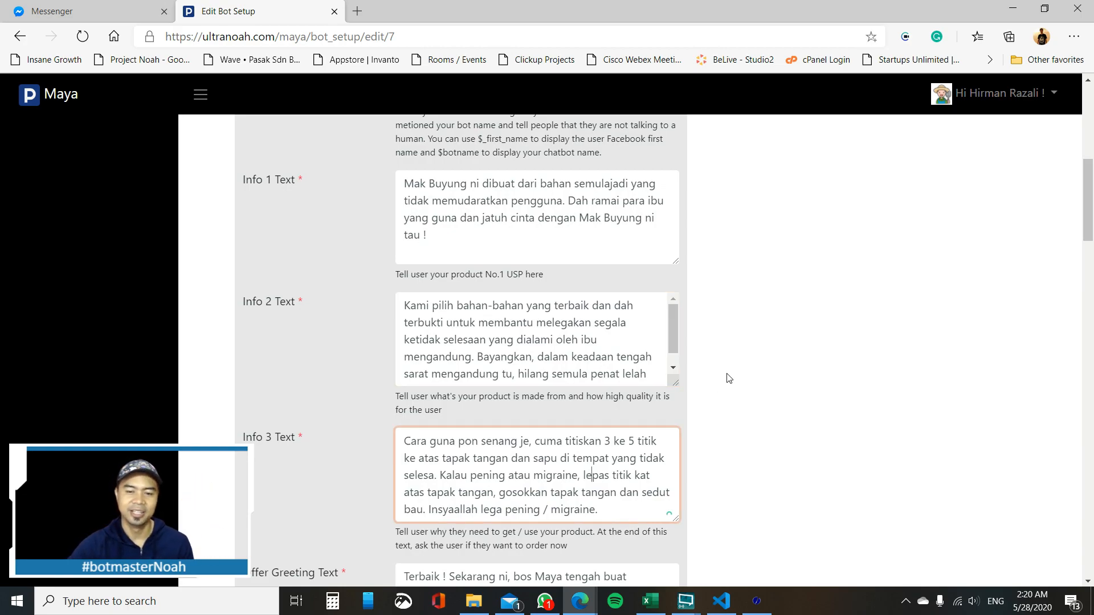
click(596, 253)
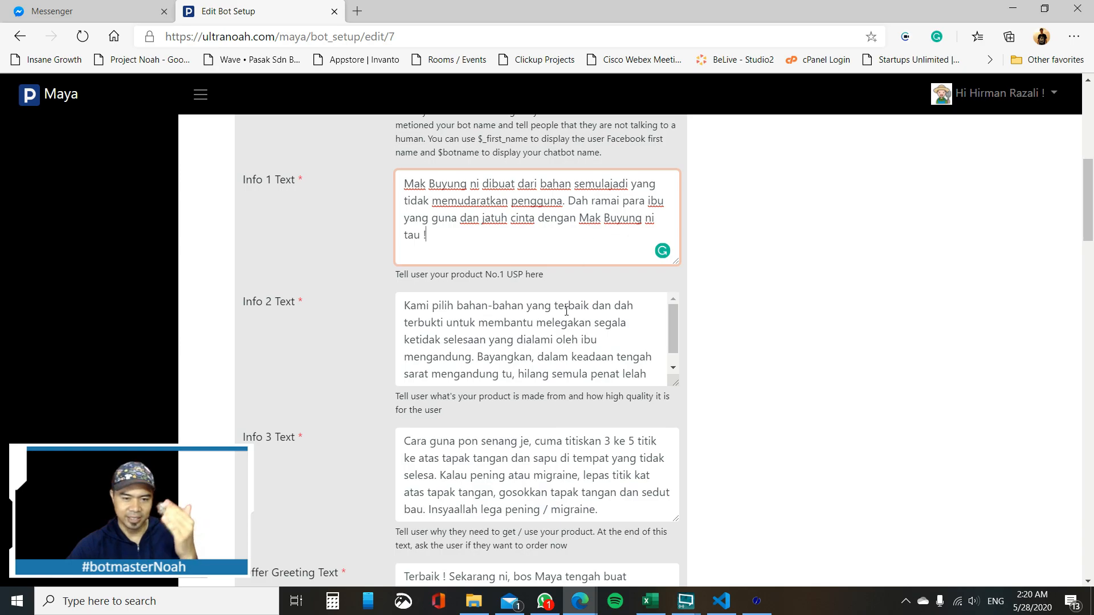
click(570, 372)
key(Tab)
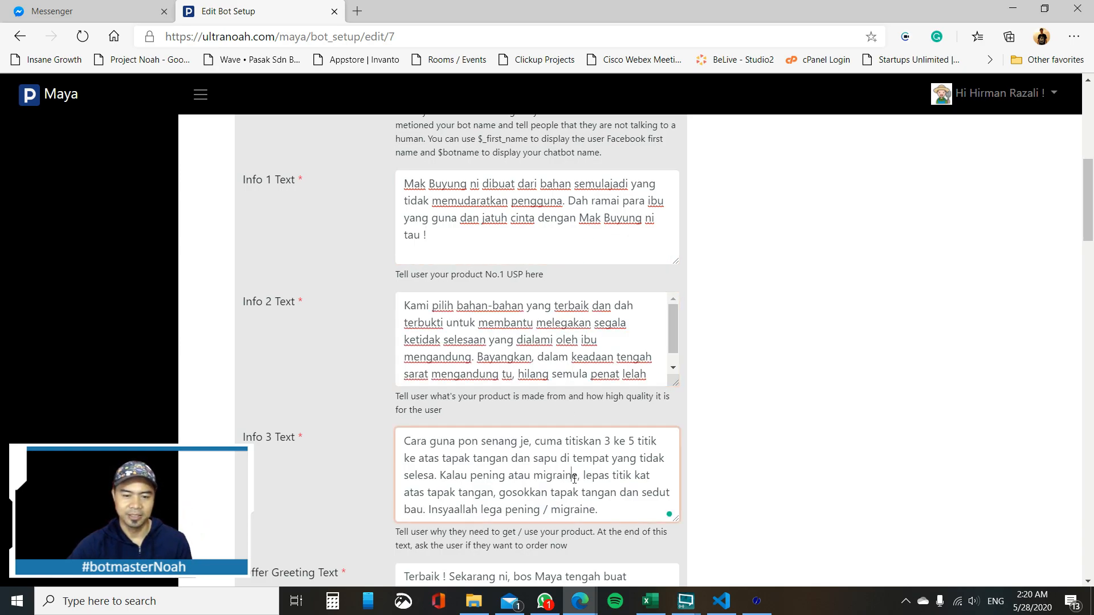
Examine the Offer Greeting Text and the Offer 1 Title in the bot setup form.
scroll(763, 435, down, 7)
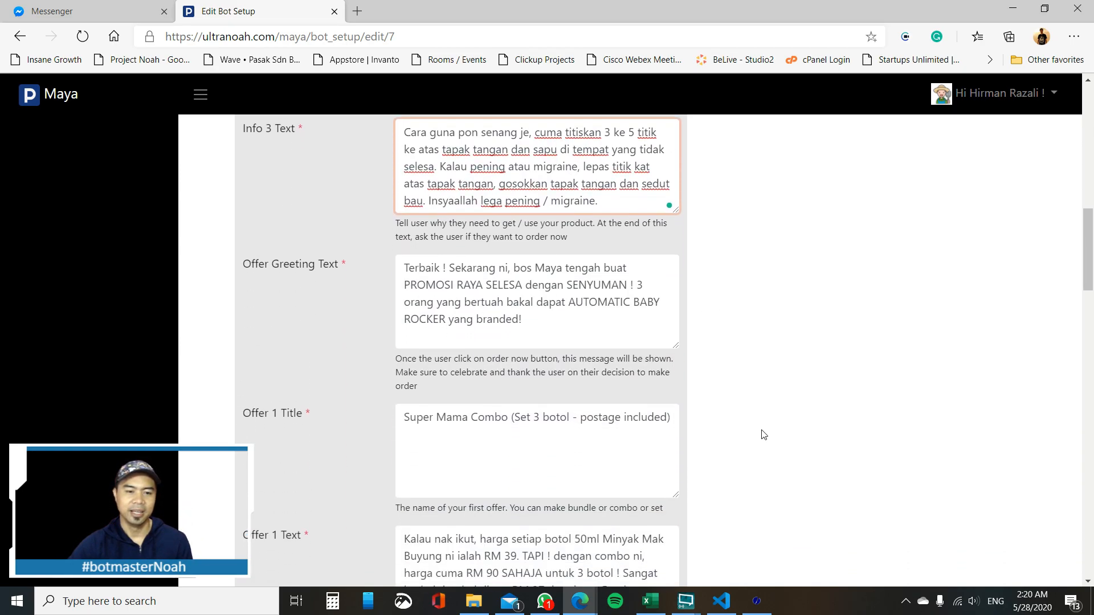
click(544, 238)
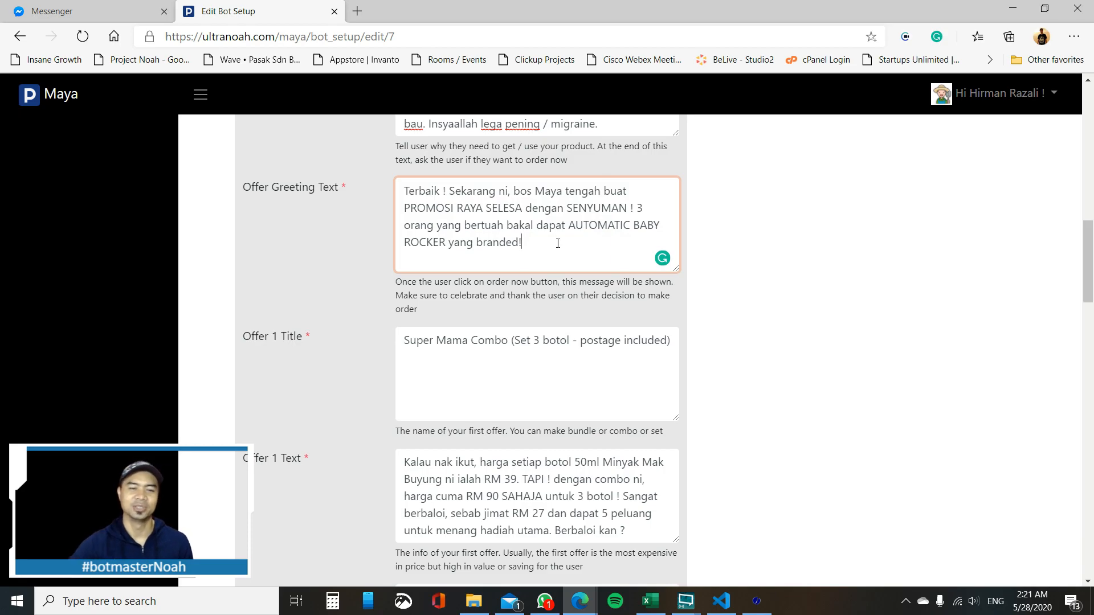
scroll(710, 359, down, 1)
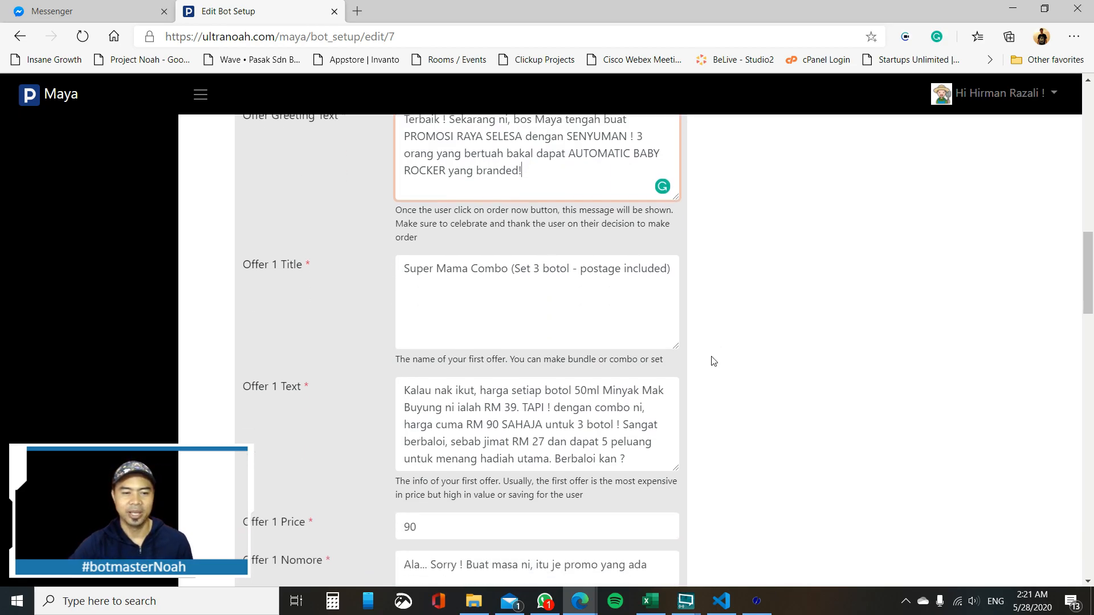
scroll(507, 259, down, 1)
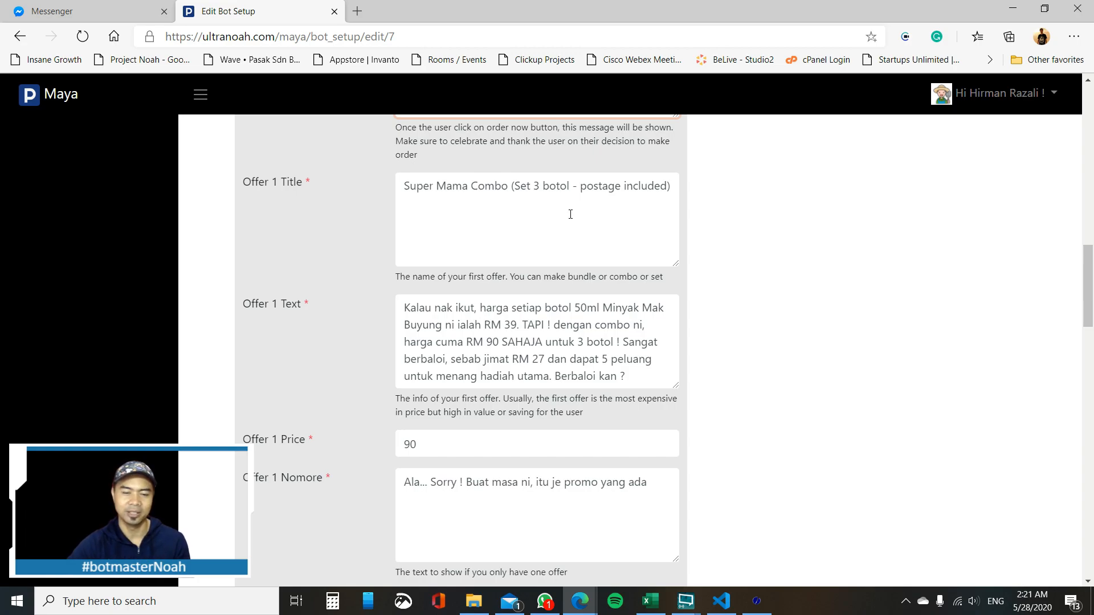
scroll(476, 215, down, 3)
scroll(351, 211, up, 3)
click(661, 208)
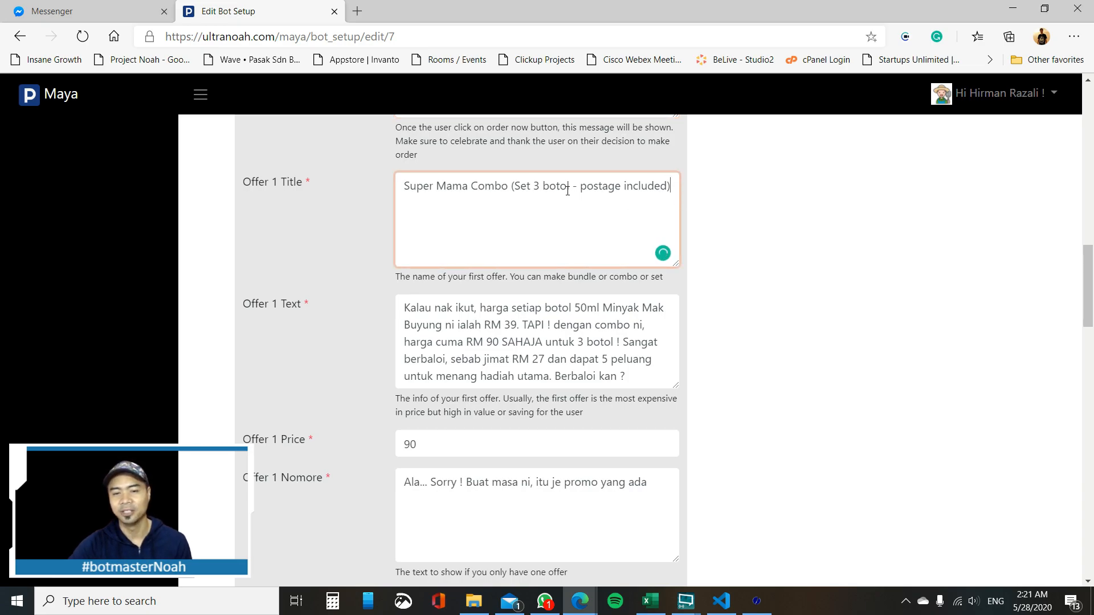
click(468, 187)
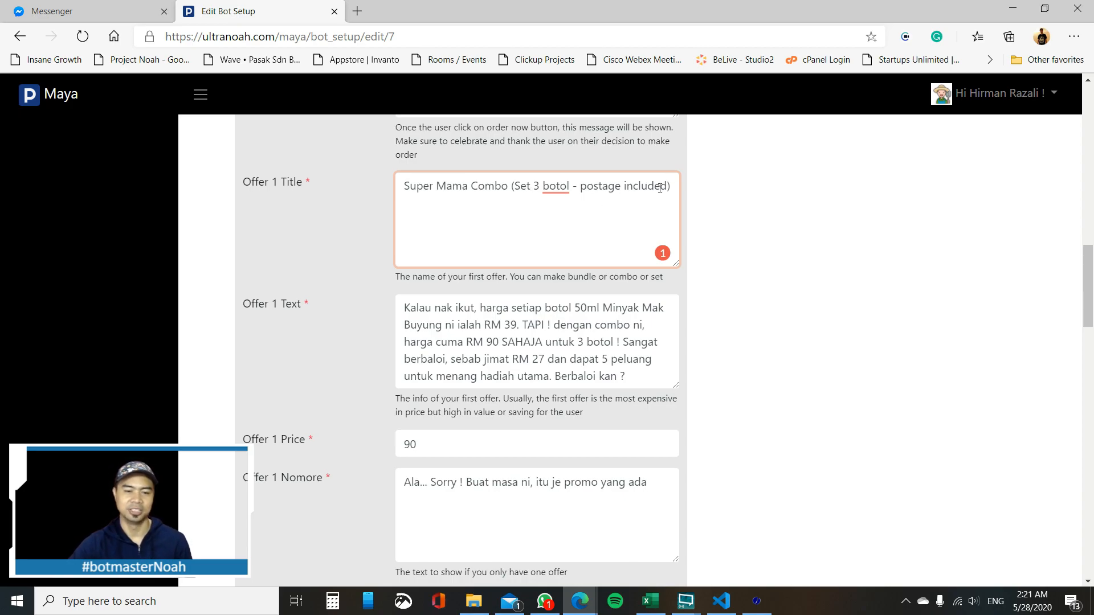
Examine the Offer 1 Text, comparing its combo and unit prices, and check the Offer 1 Price field.
click(620, 333)
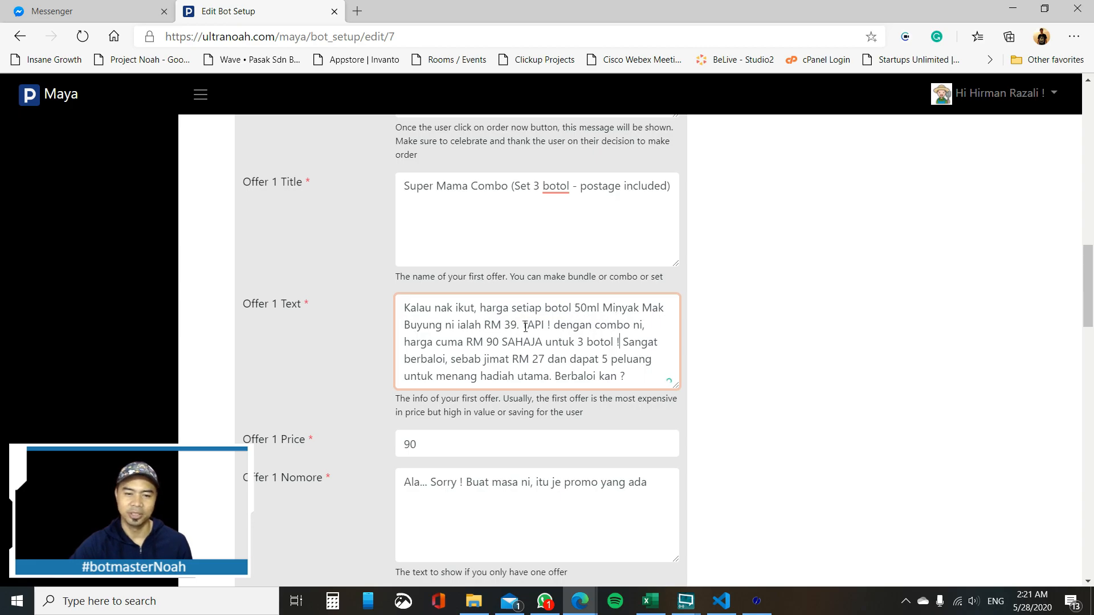
drag(486, 342, 500, 341)
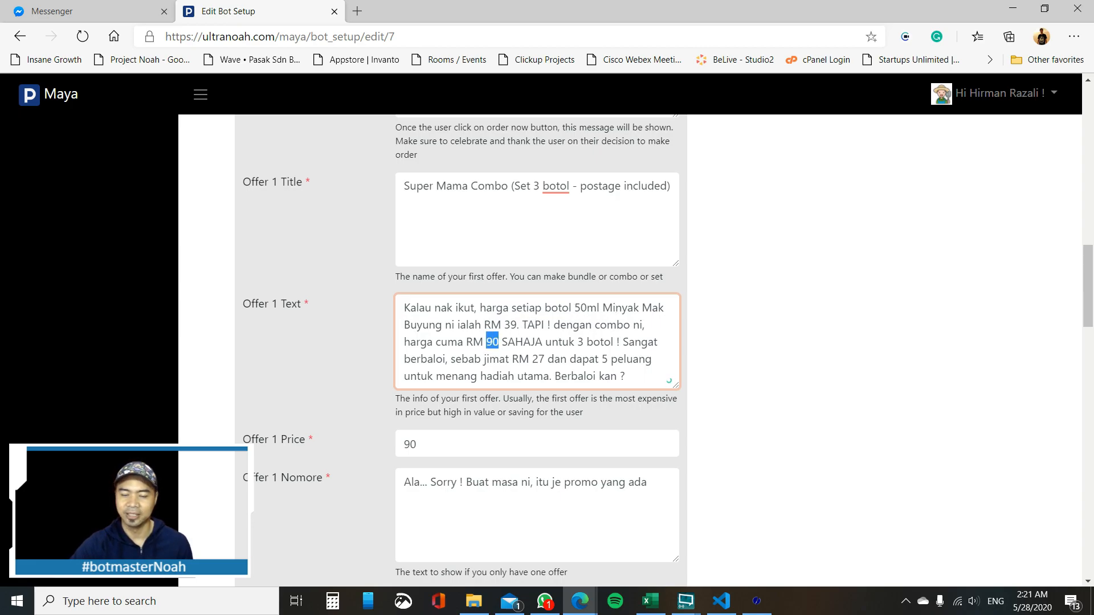
click(521, 342)
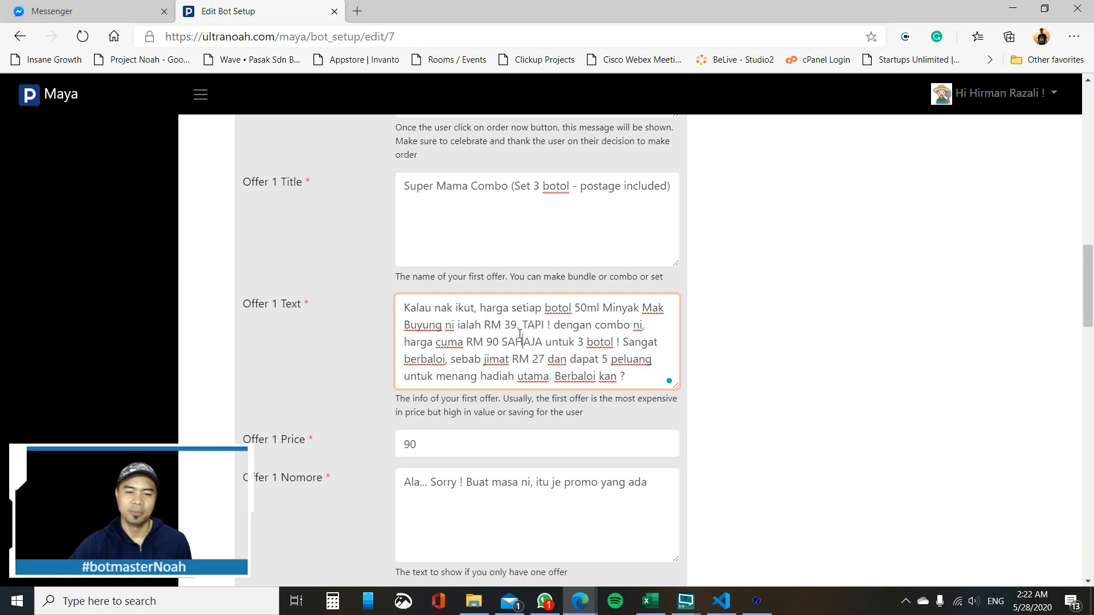
drag(516, 325, 505, 325)
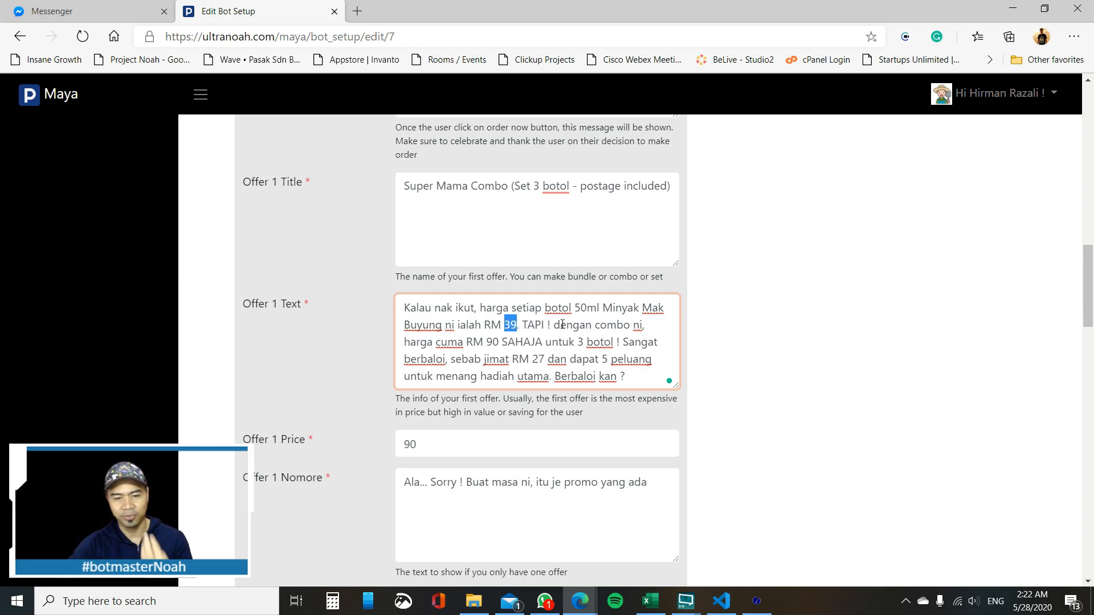
click(729, 349)
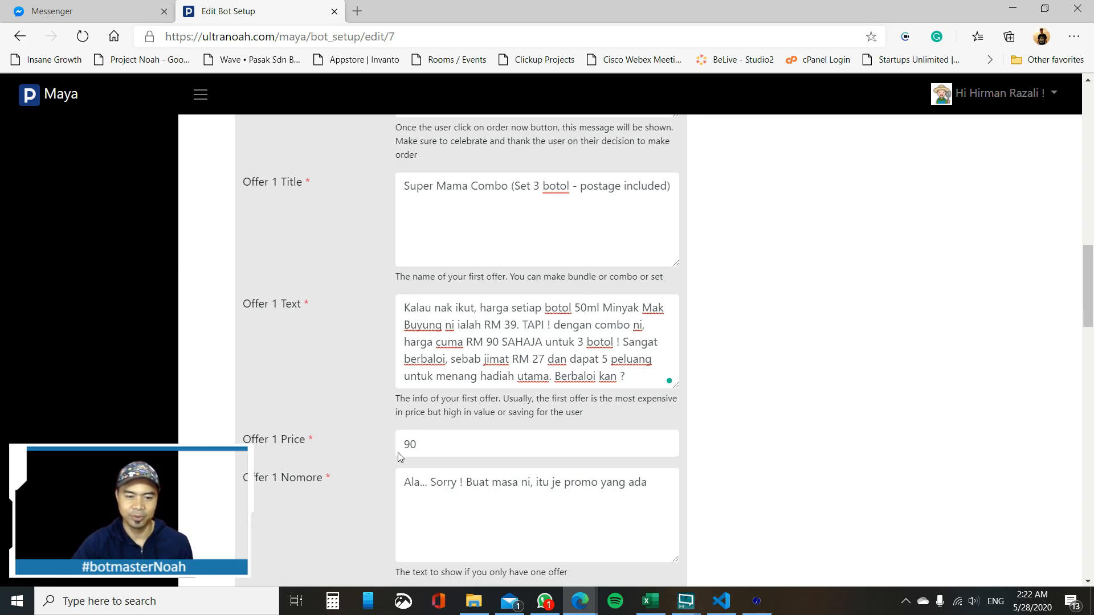
scroll(390, 455, down, 1)
click(416, 367)
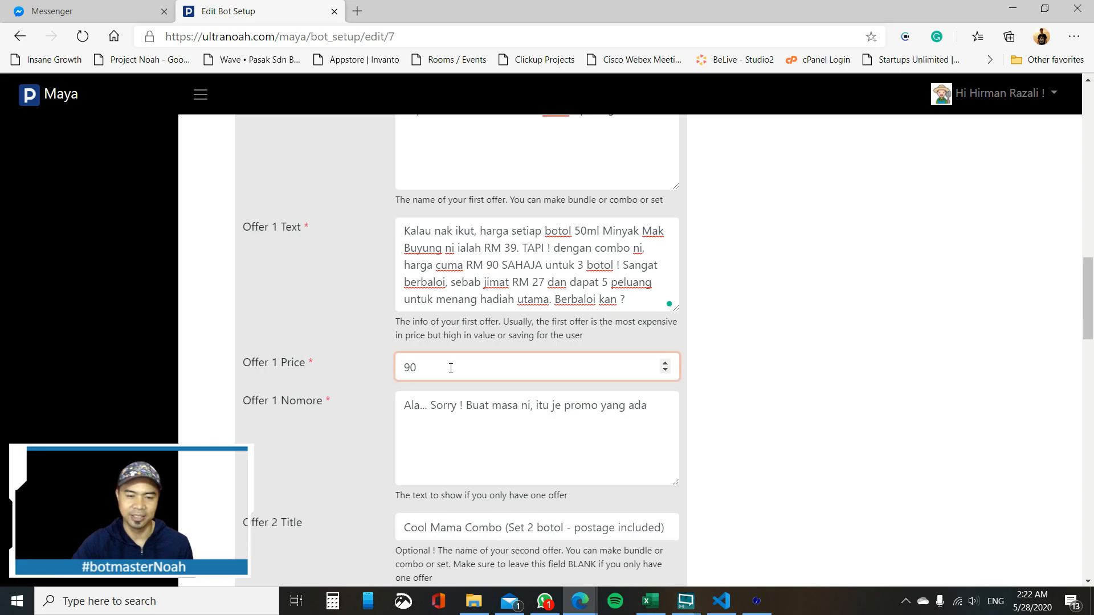
click(713, 342)
scroll(747, 332, up, 1)
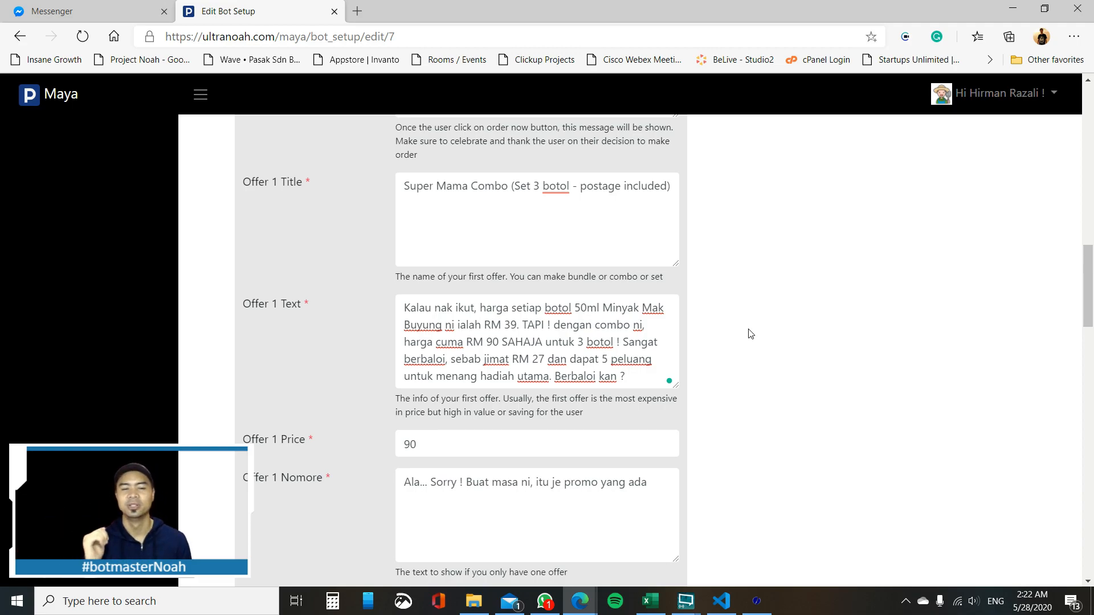
scroll(750, 334, down, 5)
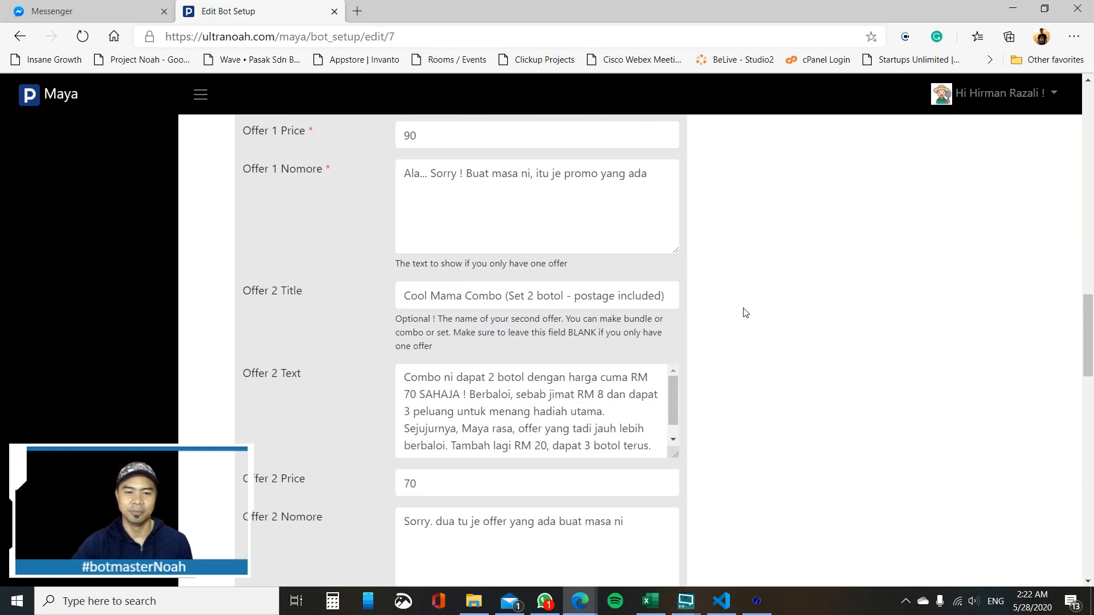
Examine the Offer 1 Nomore text for single-offer bots and the note on leaving the Offer 2 Title blank.
scroll(744, 308, up, 3)
click(635, 334)
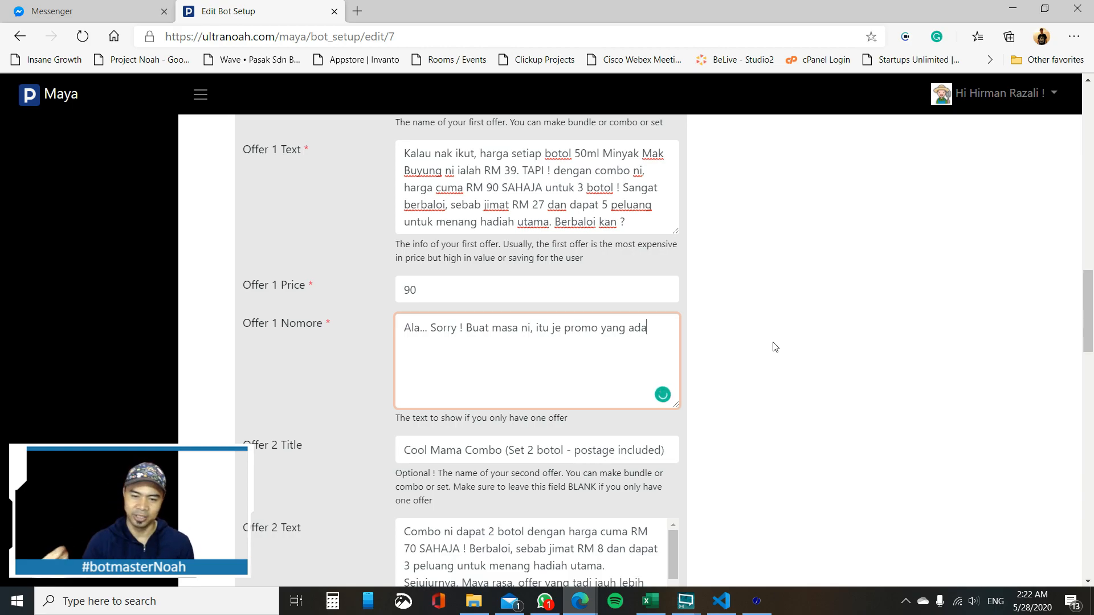
click(595, 360)
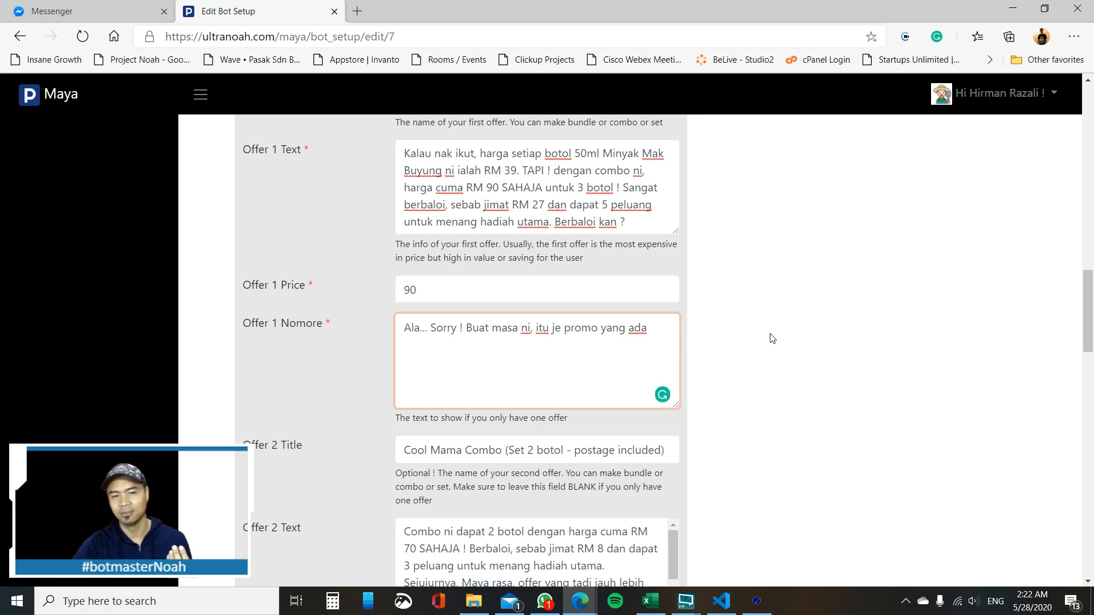
scroll(772, 338, up, 1)
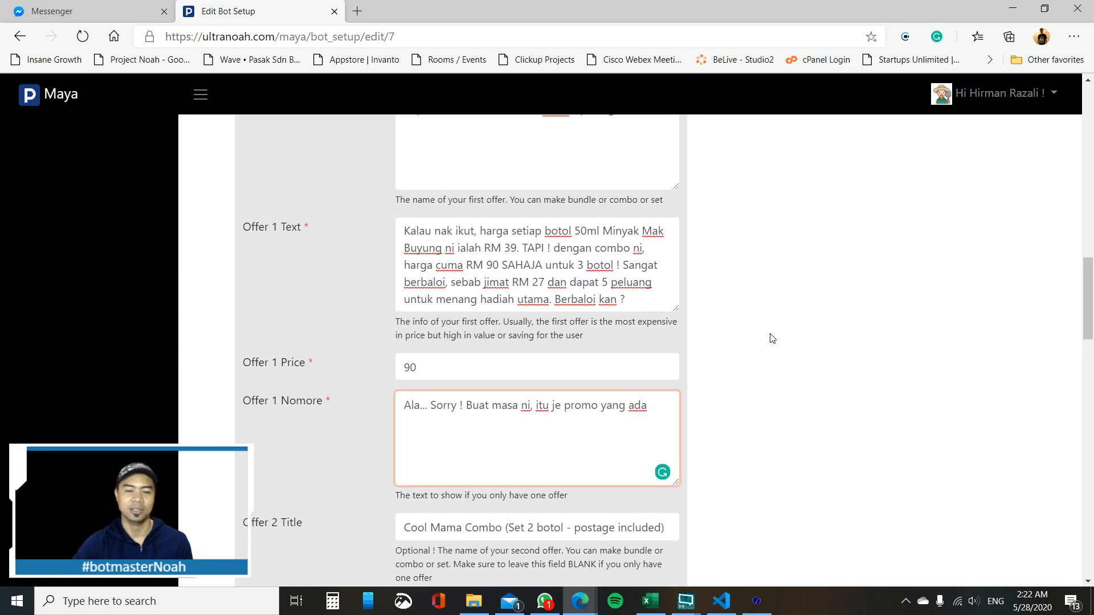
scroll(772, 338, down, 2)
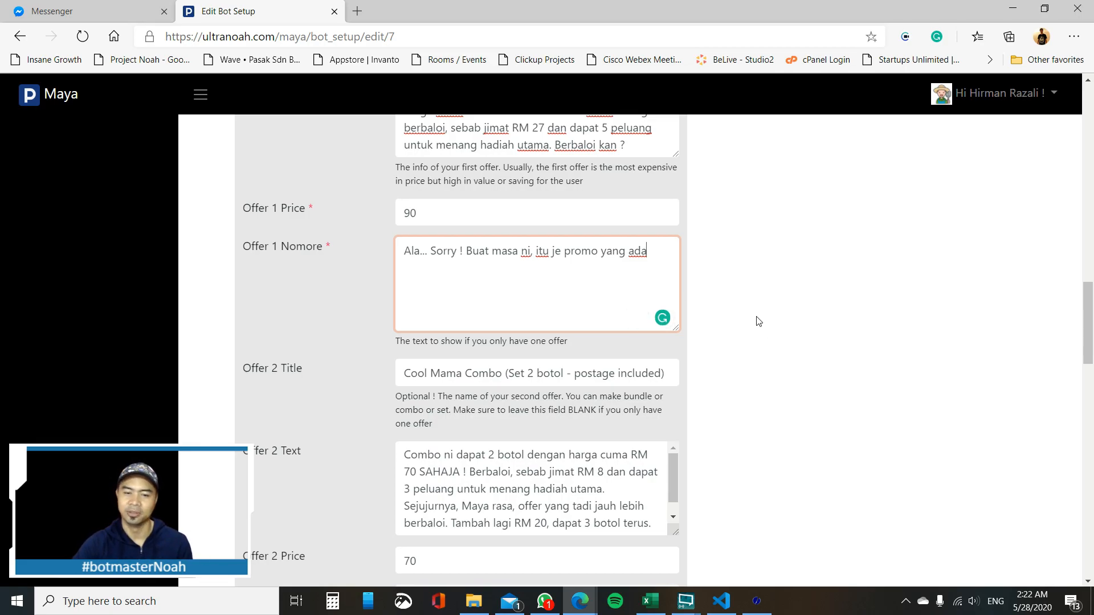
scroll(758, 322, down, 2)
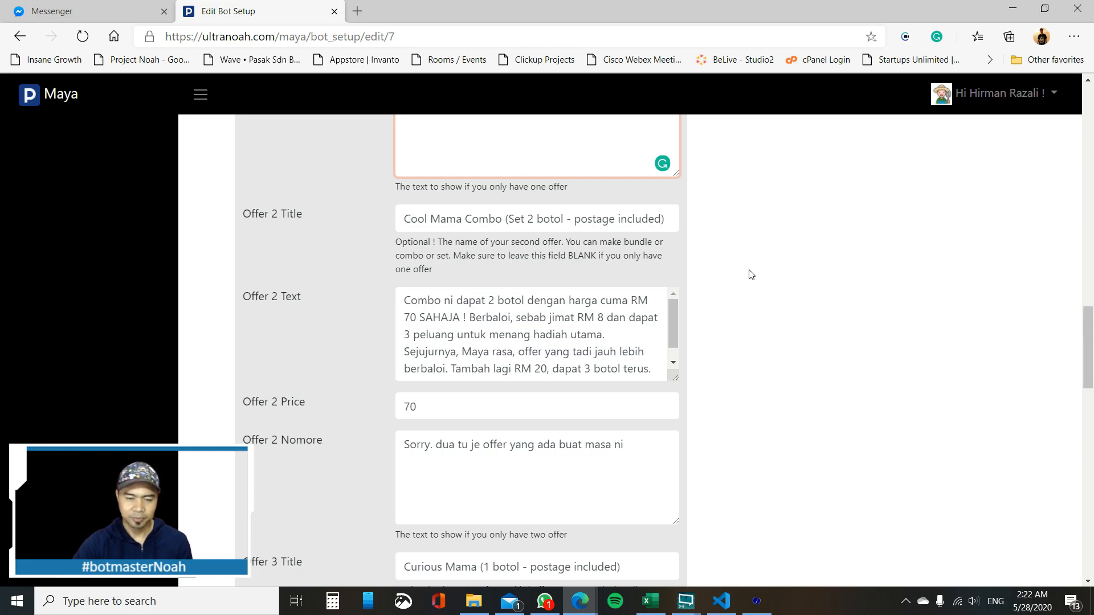
scroll(750, 274, up, 1)
scroll(796, 282, up, 2)
scroll(796, 282, down, 2)
scroll(796, 282, up, 1)
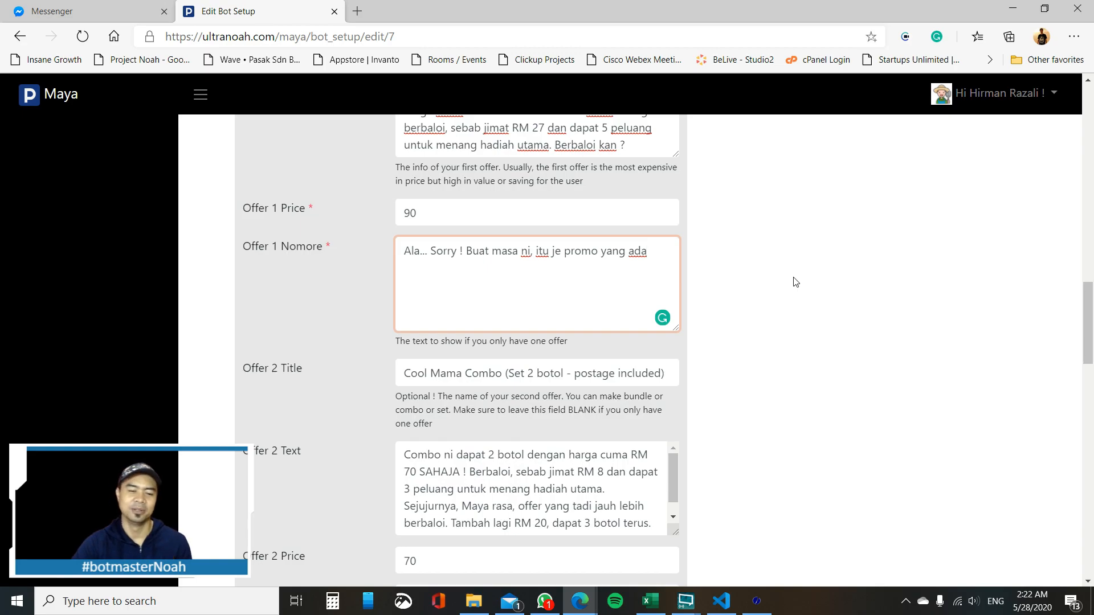
Try a decimal value of 90.2 in the Offer 1 Price field and remove the decimal part again.
click(445, 214)
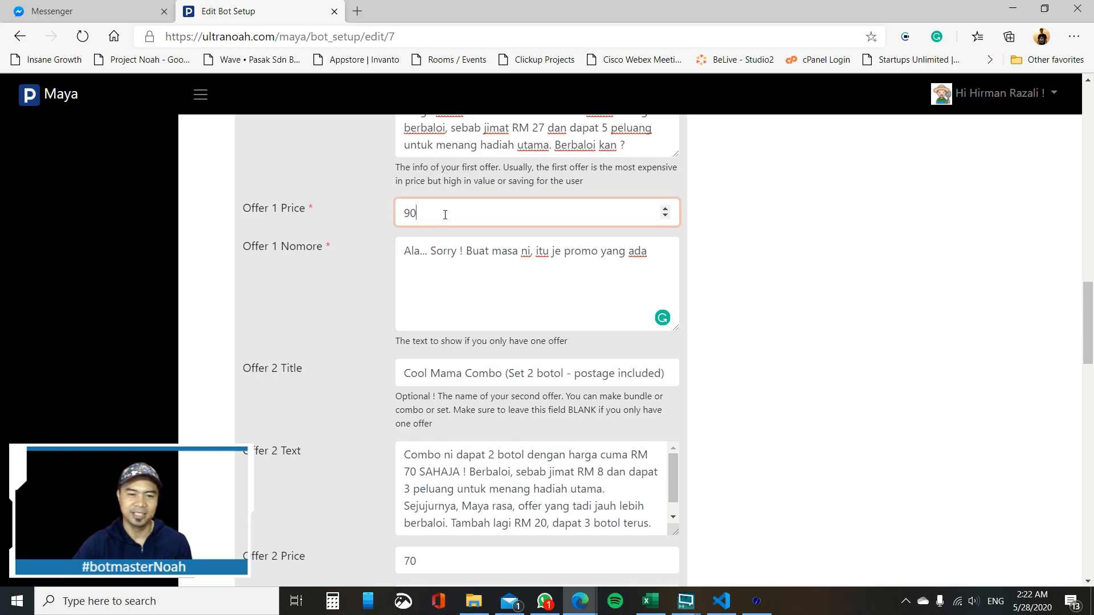
text(.2)
key(BackSpace)
key(BackSpace)
click(645, 233)
Examine the Offer 2 Nomore text and the title, text and price fields of Offer 3.
scroll(577, 256, up, 5)
scroll(578, 256, down, 6)
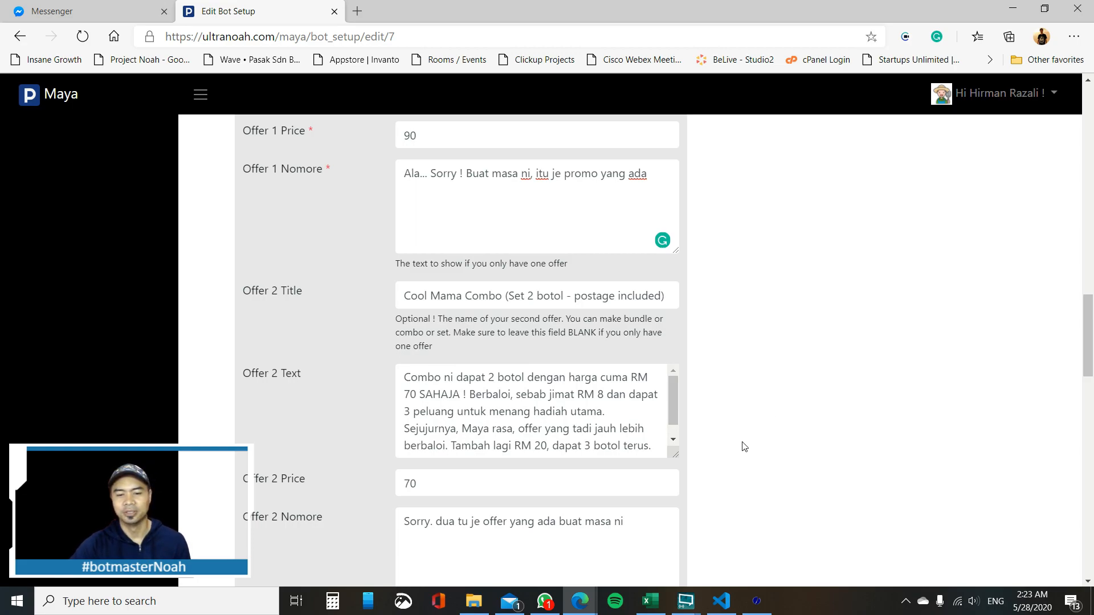
scroll(794, 442, down, 1)
scroll(795, 443, down, 5)
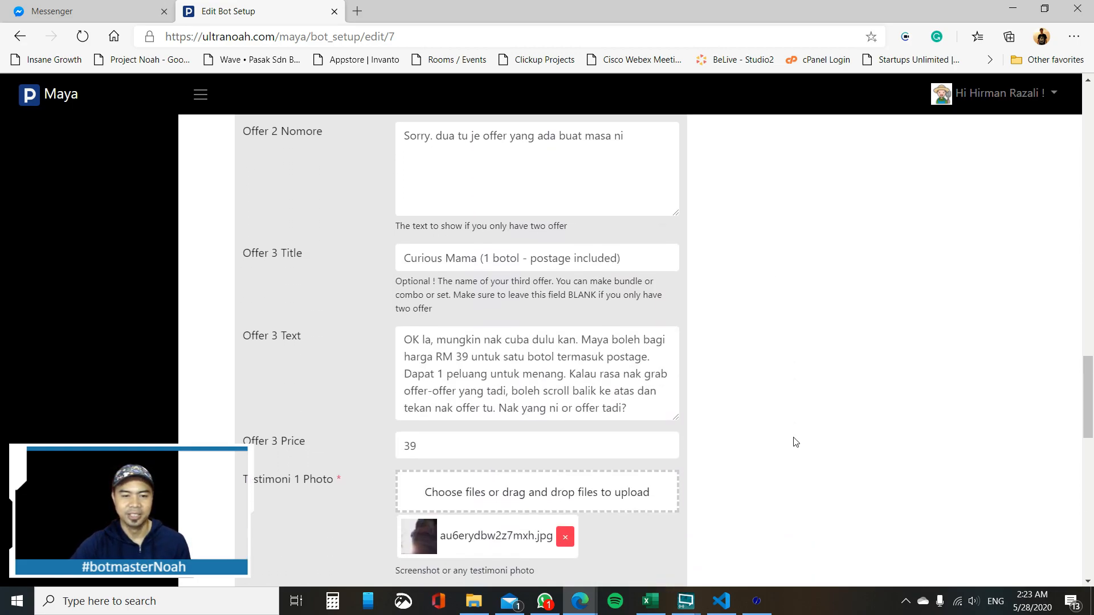
scroll(796, 443, up, 1)
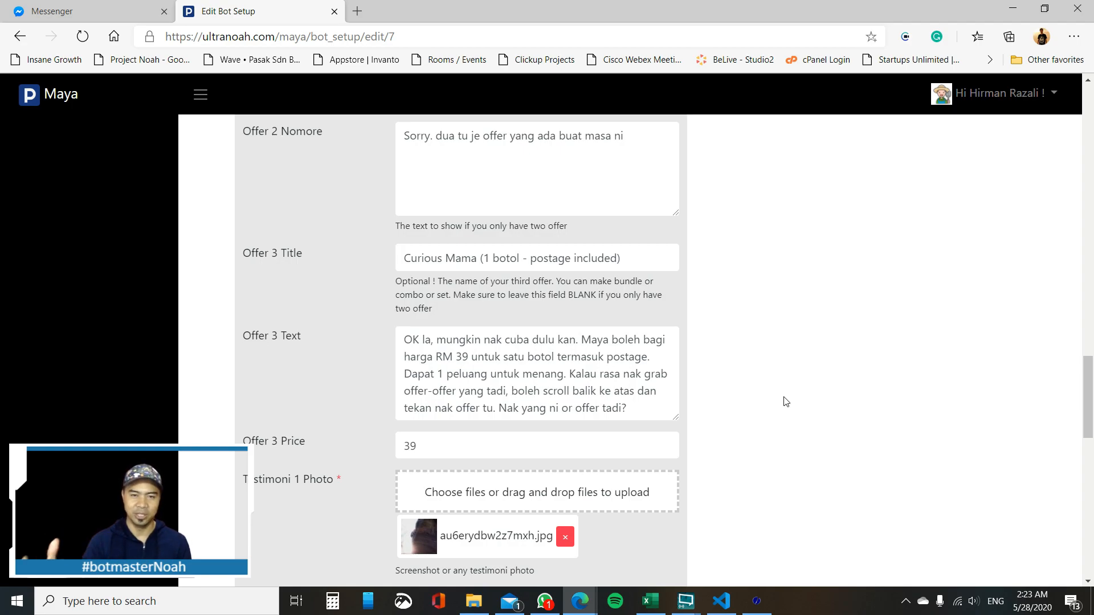
scroll(783, 401, down, 1)
scroll(783, 399, up, 1)
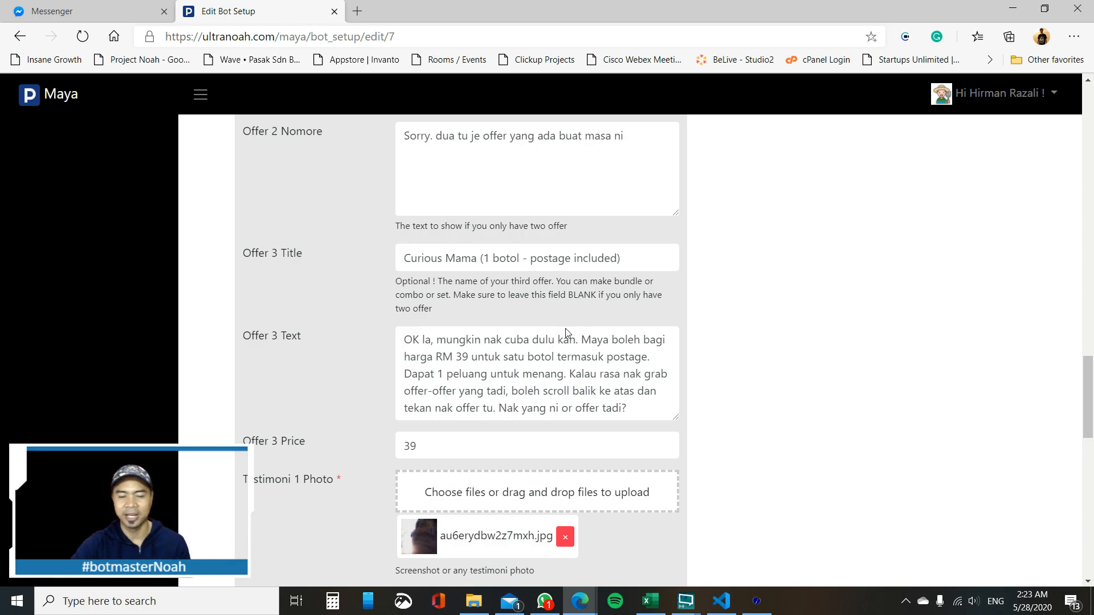
click(472, 445)
click(789, 385)
Compare the number of prize chances promised in the Offer 2 Text with those in the Offer 1 Text.
scroll(790, 385, up, 1)
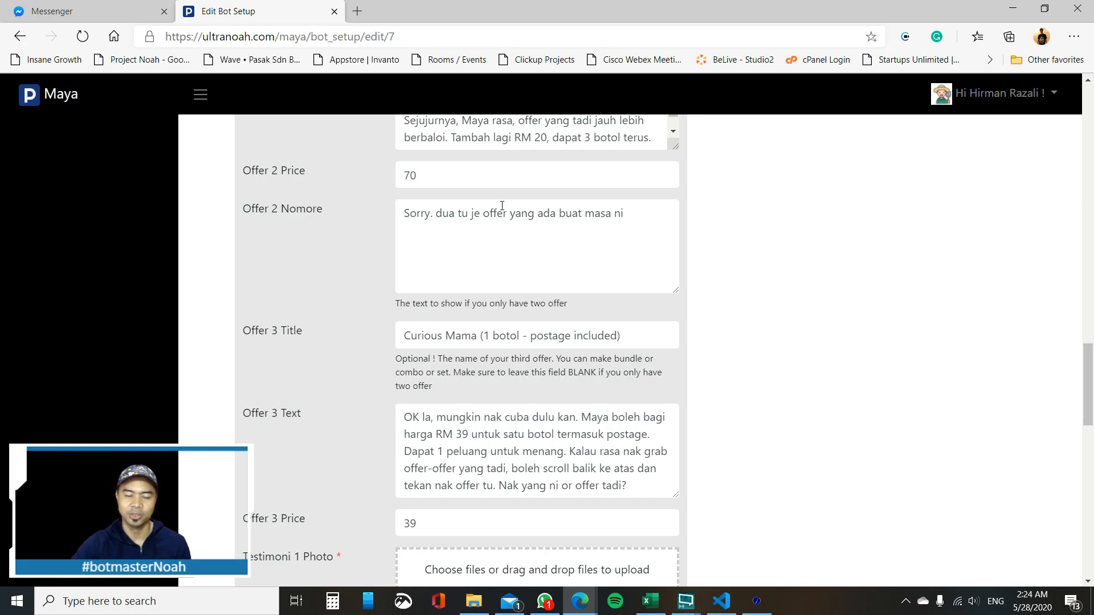
scroll(782, 259, up, 1)
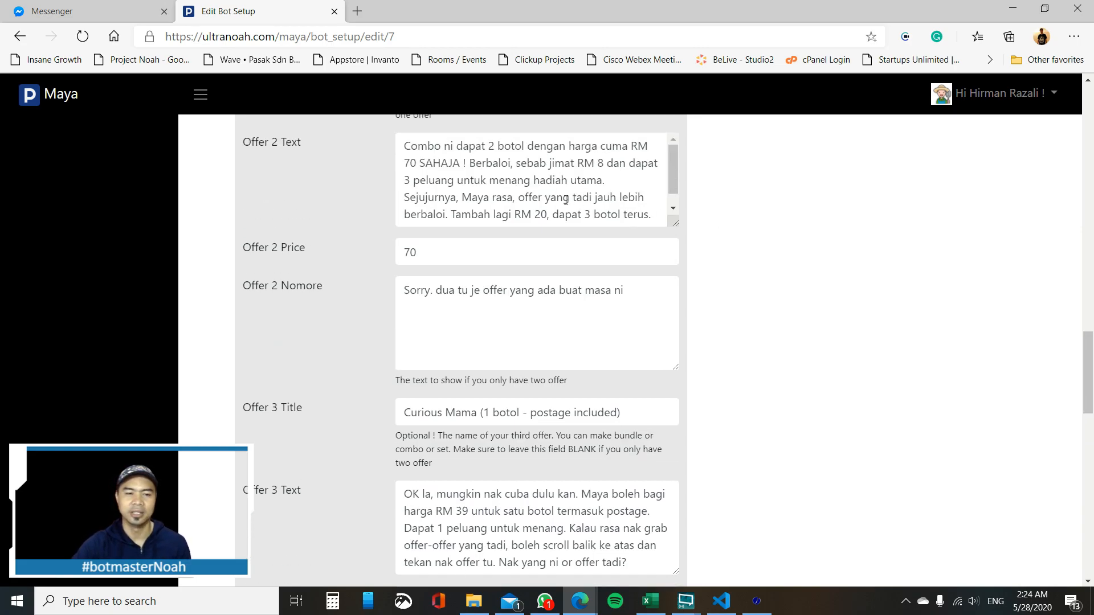
scroll(772, 251, up, 1)
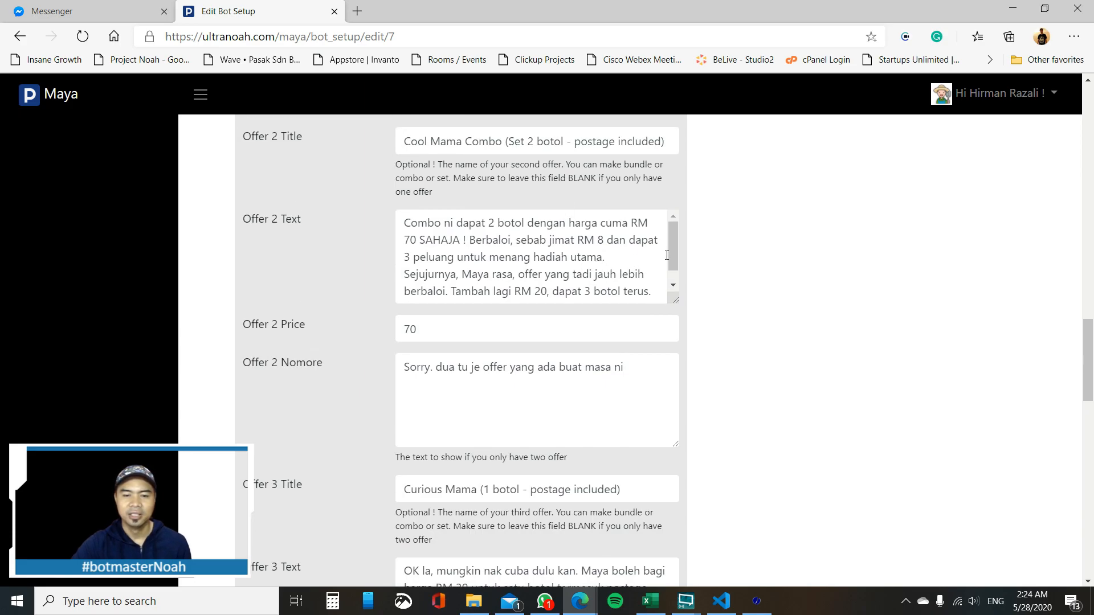
drag(676, 238, 674, 257)
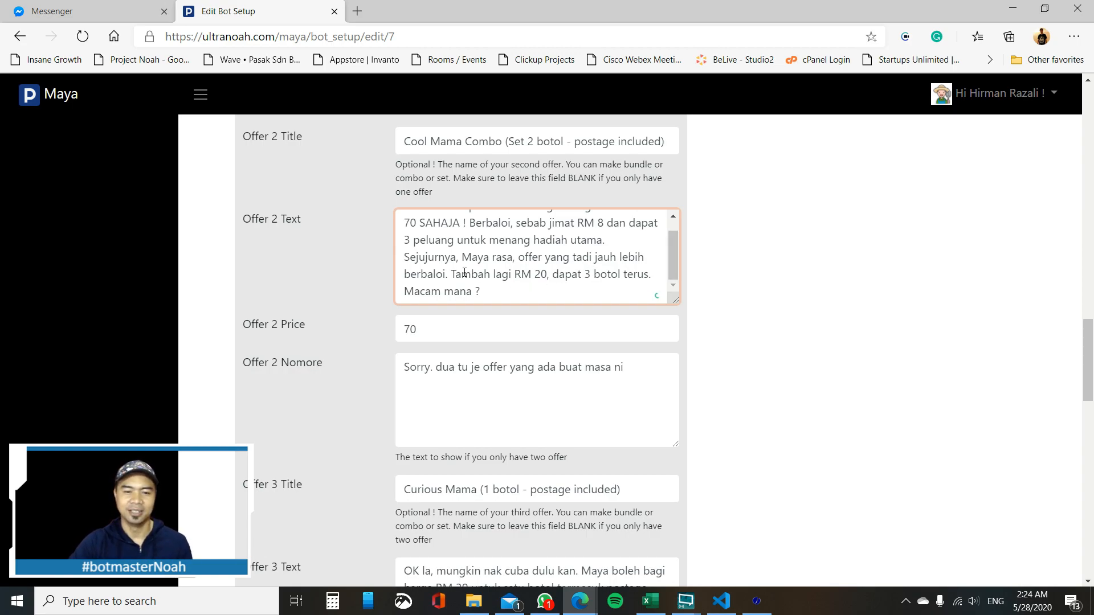
drag(404, 240, 454, 240)
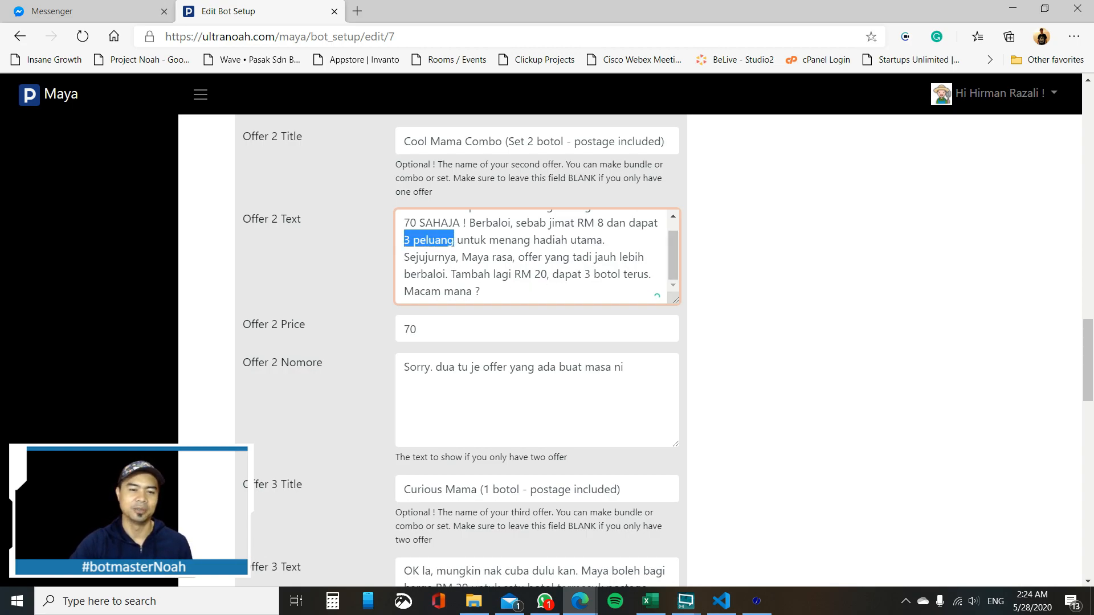
click(890, 263)
scroll(890, 264, up, 6)
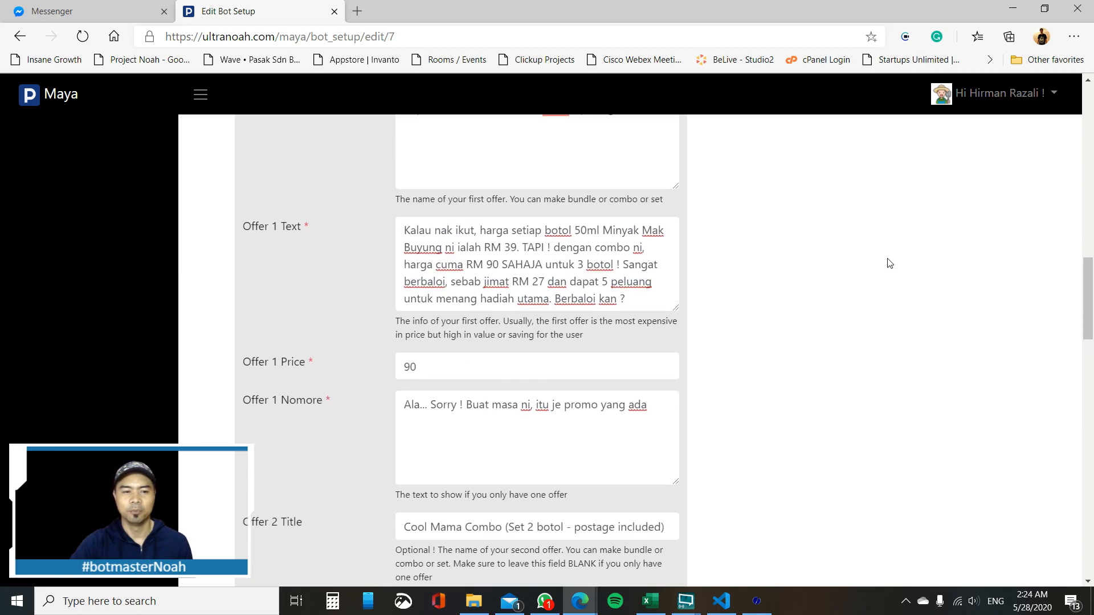
drag(600, 281, 655, 282)
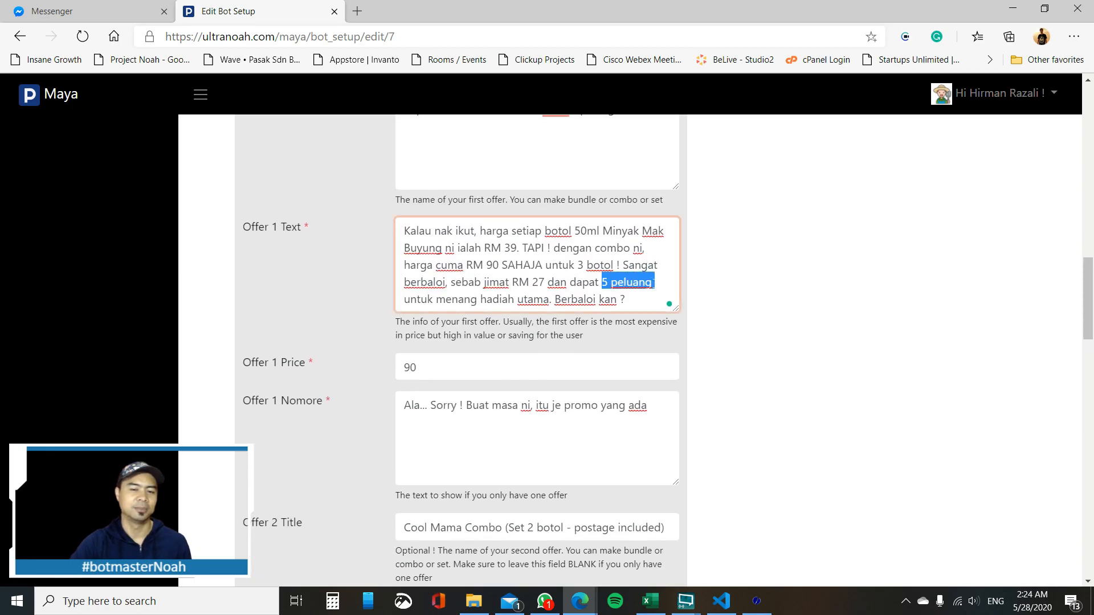
click(787, 308)
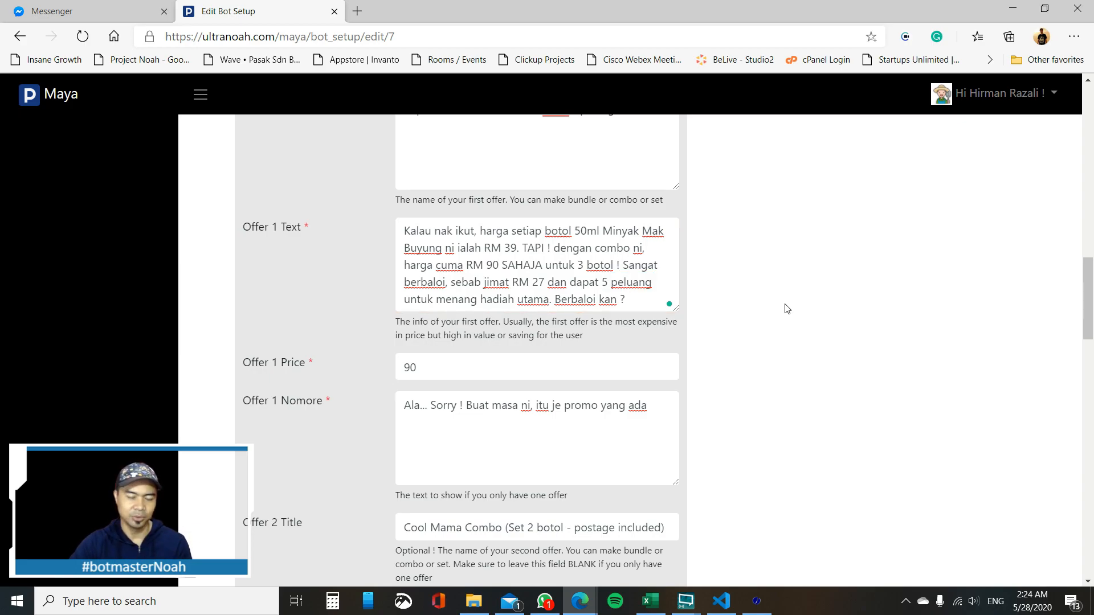
scroll(786, 309, down, 10)
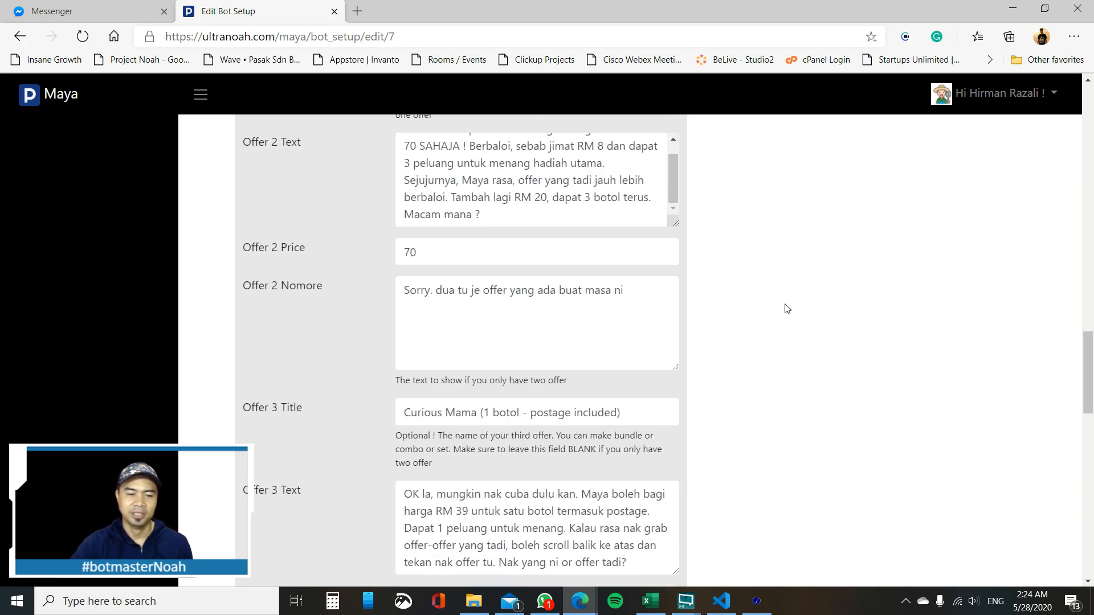
scroll(787, 309, up, 5)
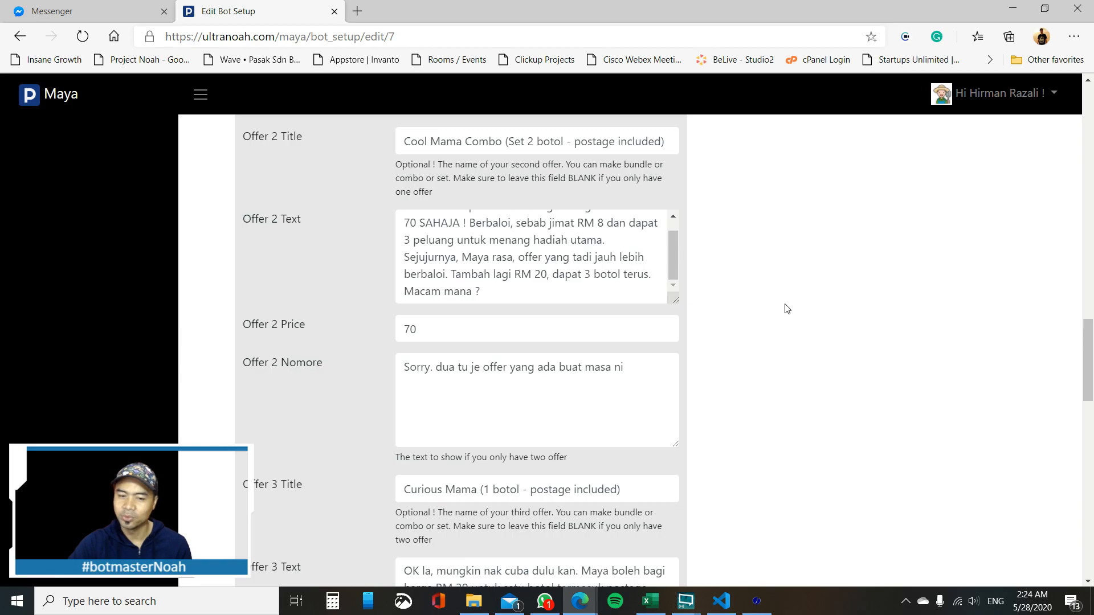
Examine the Testimoni 1 Photo upload field and the Testimoni 1 Text that describes the photo.
scroll(787, 309, down, 8)
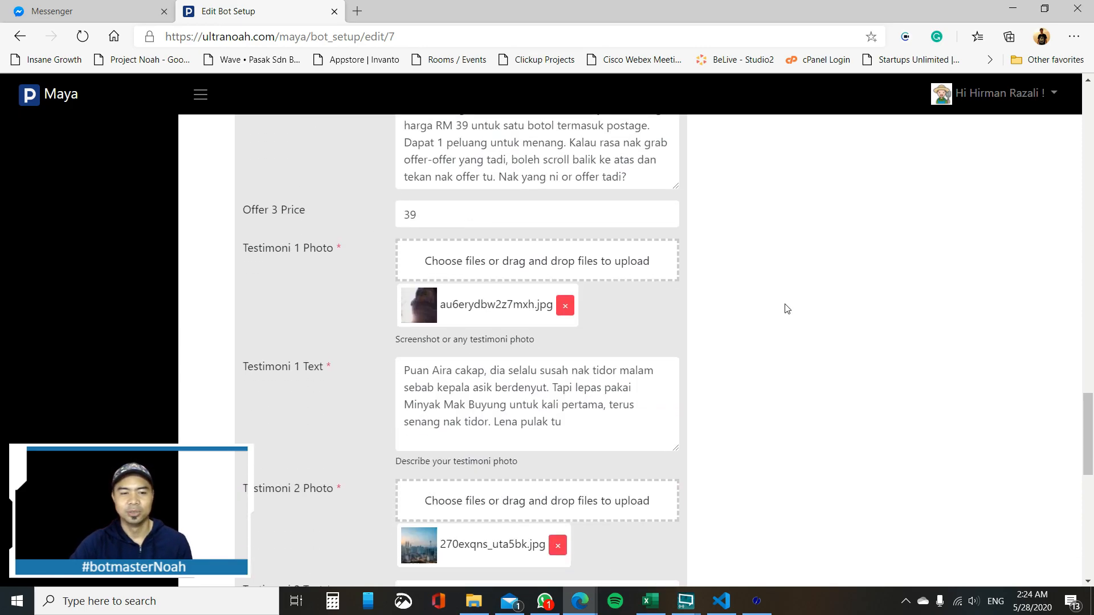
scroll(787, 309, down, 1)
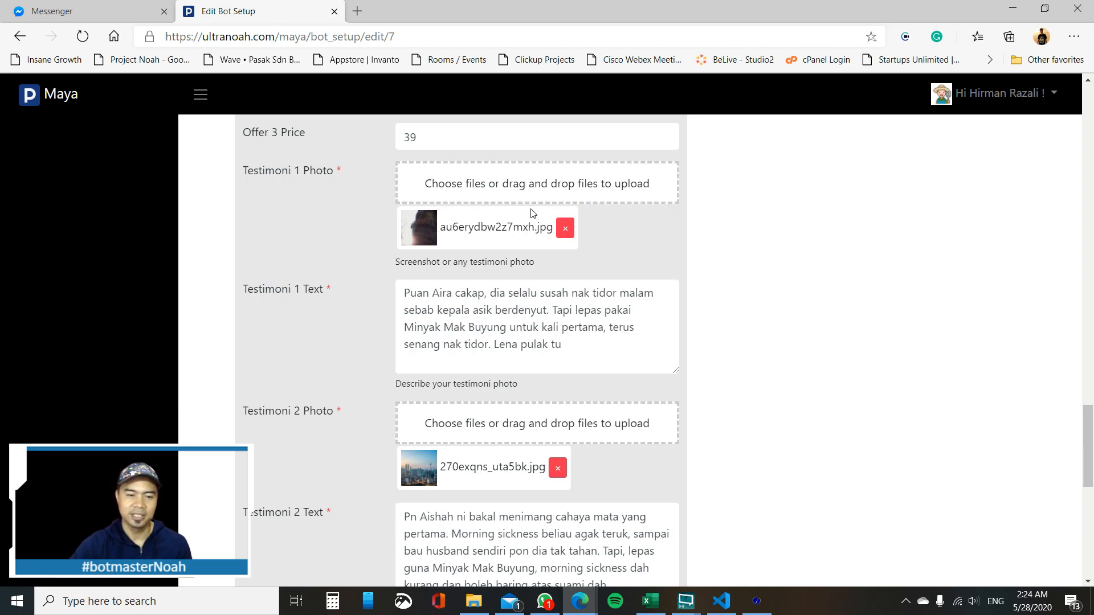
scroll(587, 329, down, 1)
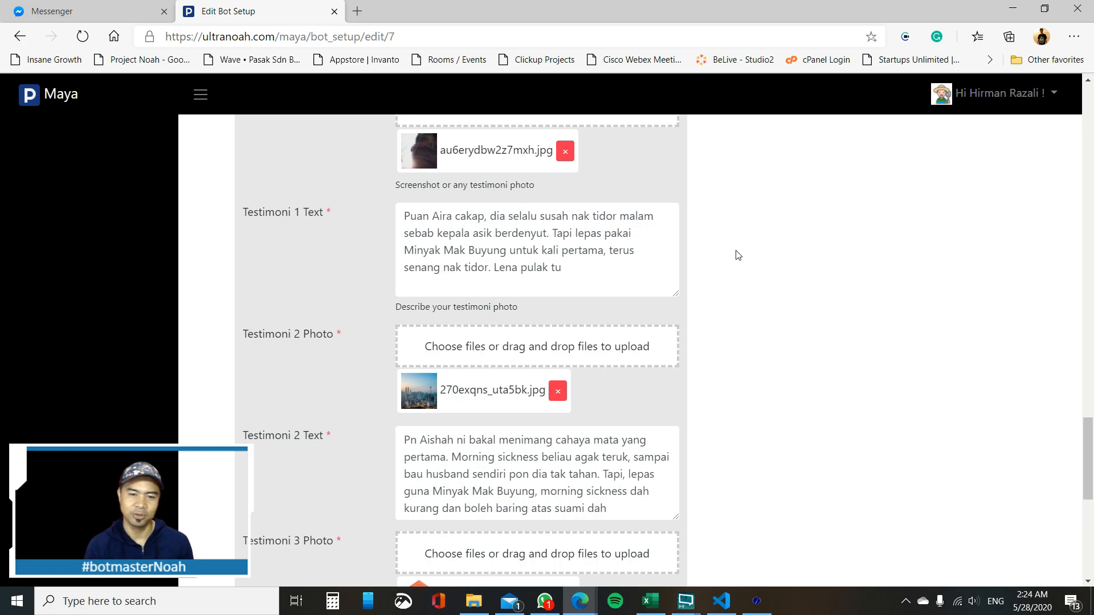
scroll(693, 272, up, 1)
scroll(694, 272, up, 1)
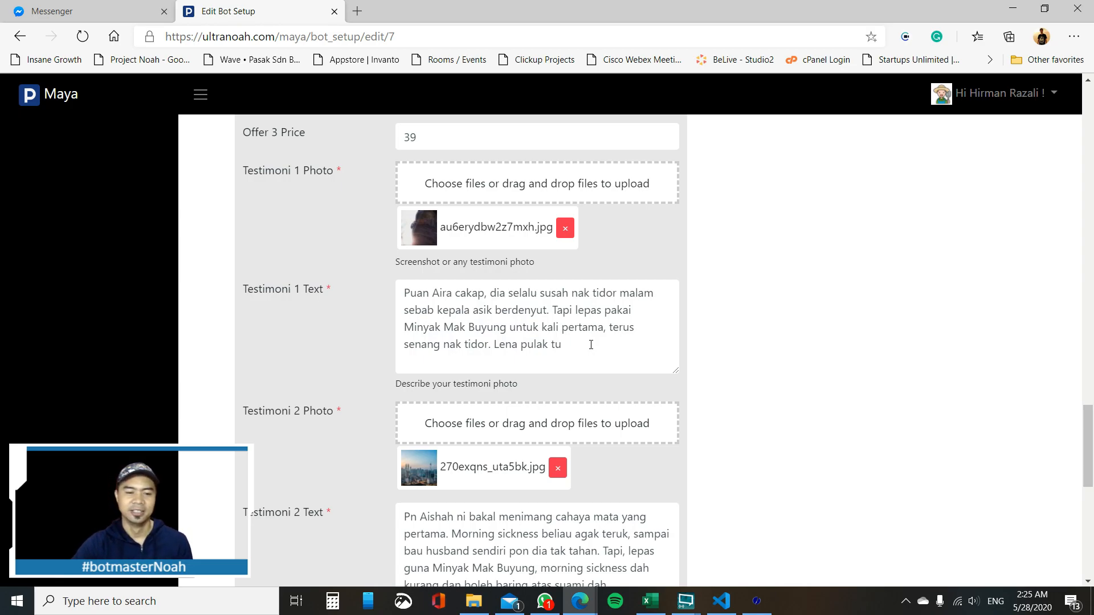
Examine the photo and text fields of Testimoni 2 and Testimoni 3.
scroll(768, 402, down, 3)
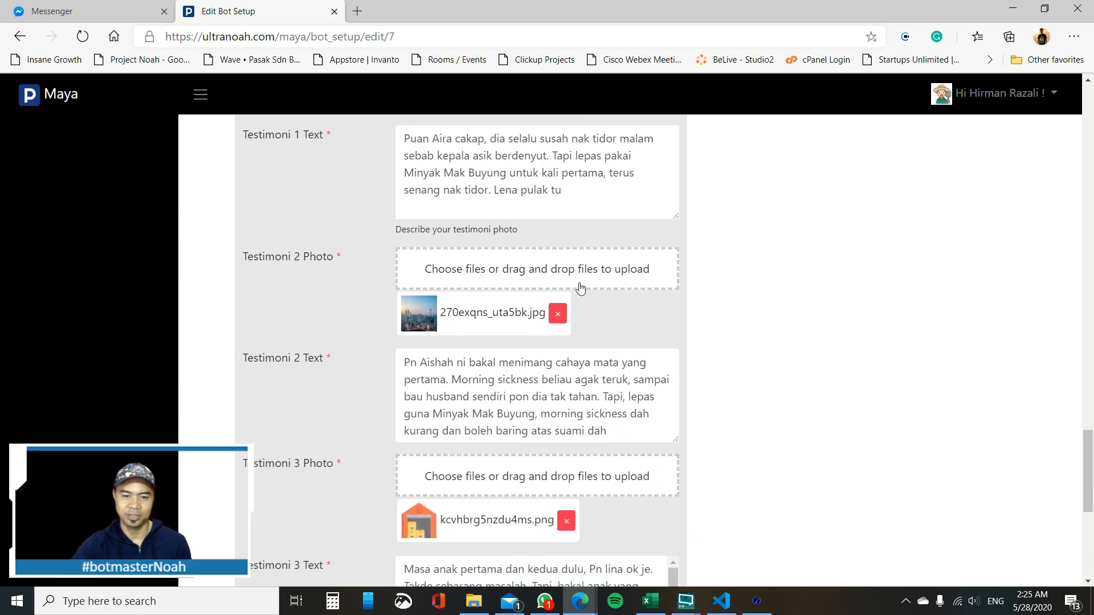
scroll(668, 333, down, 3)
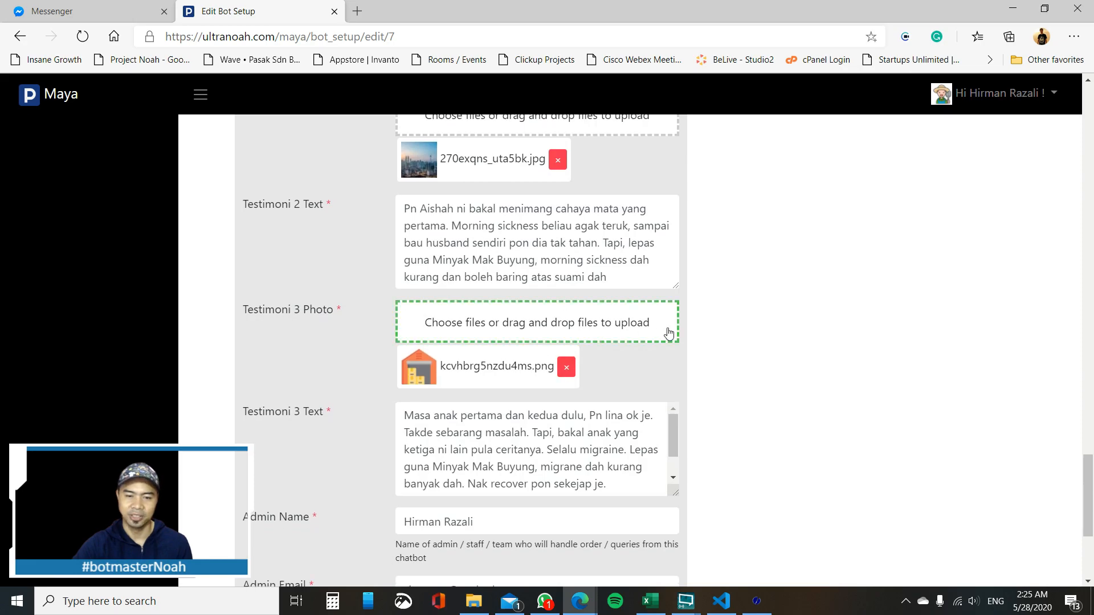
scroll(707, 342, down, 3)
scroll(746, 347, up, 7)
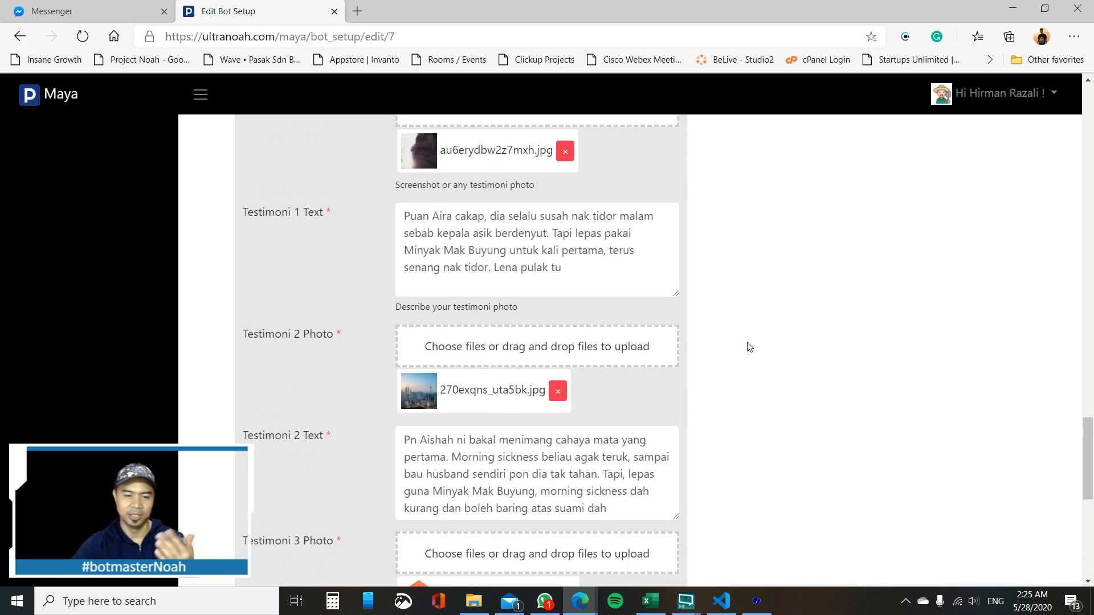
scroll(749, 347, down, 4)
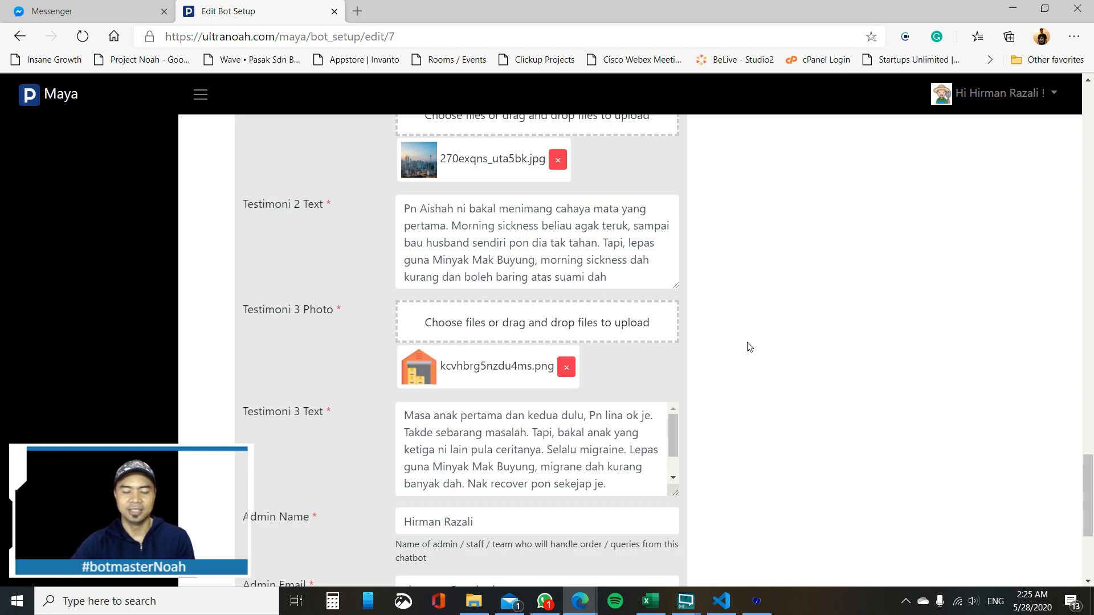
scroll(749, 347, up, 4)
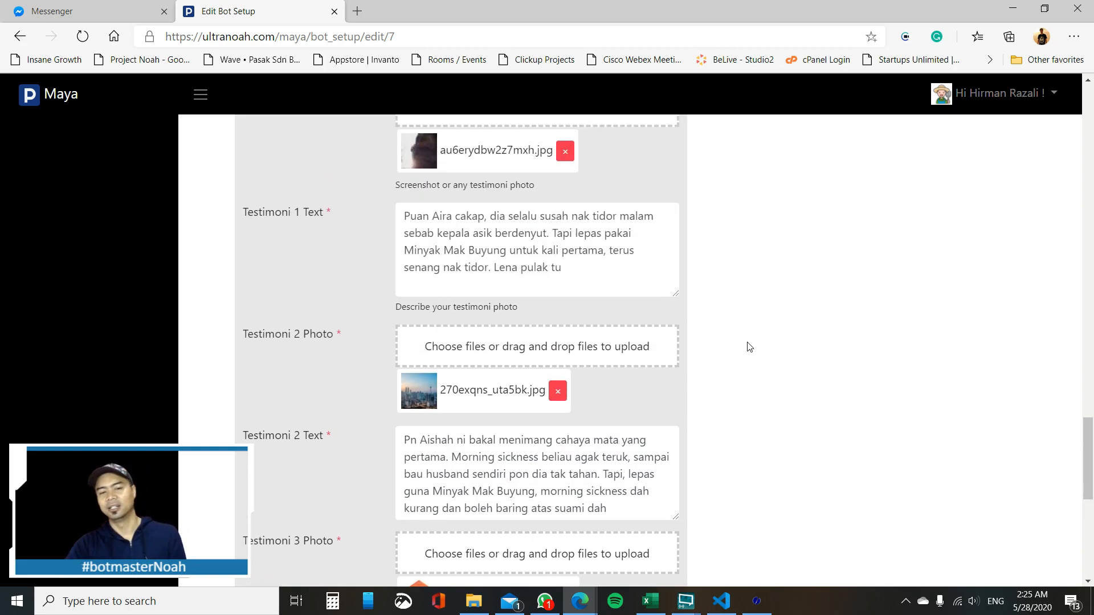
Review the wording of the Testimoni 1 Text against its testimonial photo.
scroll(564, 296, up, 2)
scroll(561, 331, down, 1)
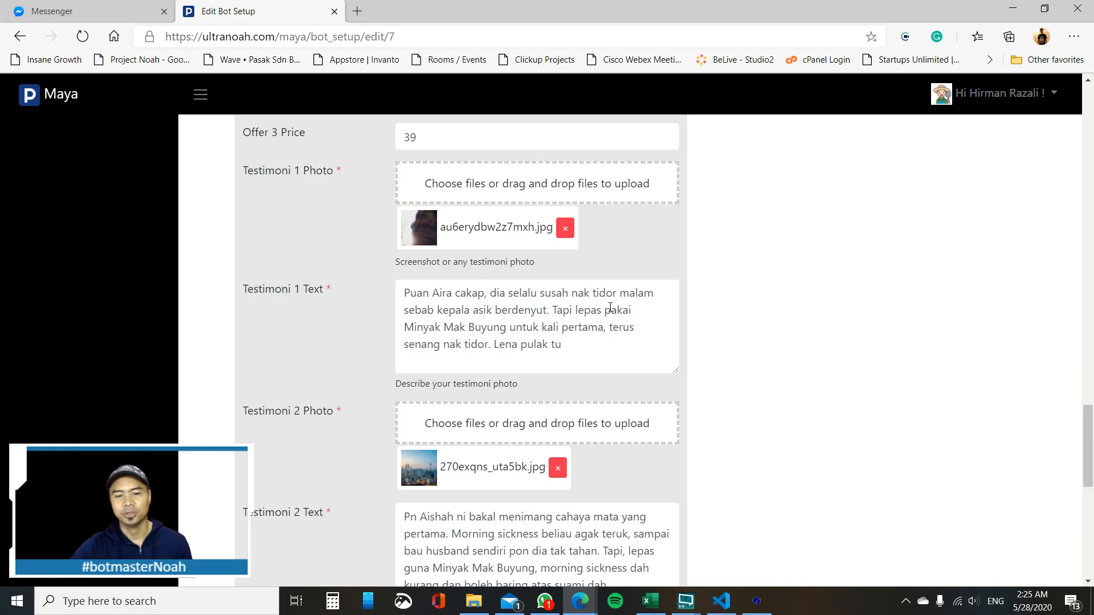
click(608, 328)
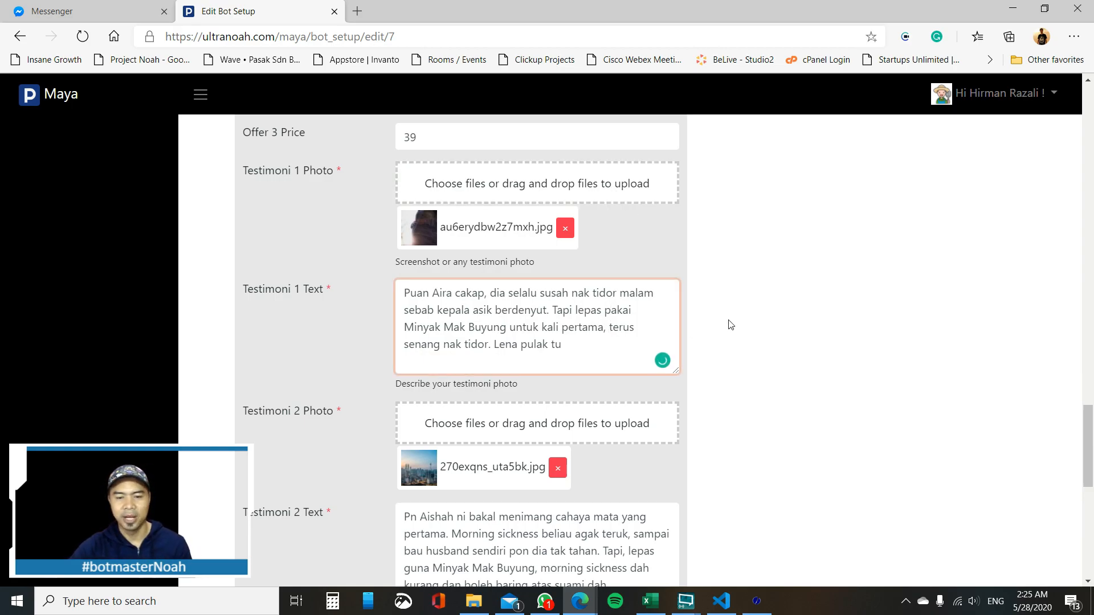
click(757, 316)
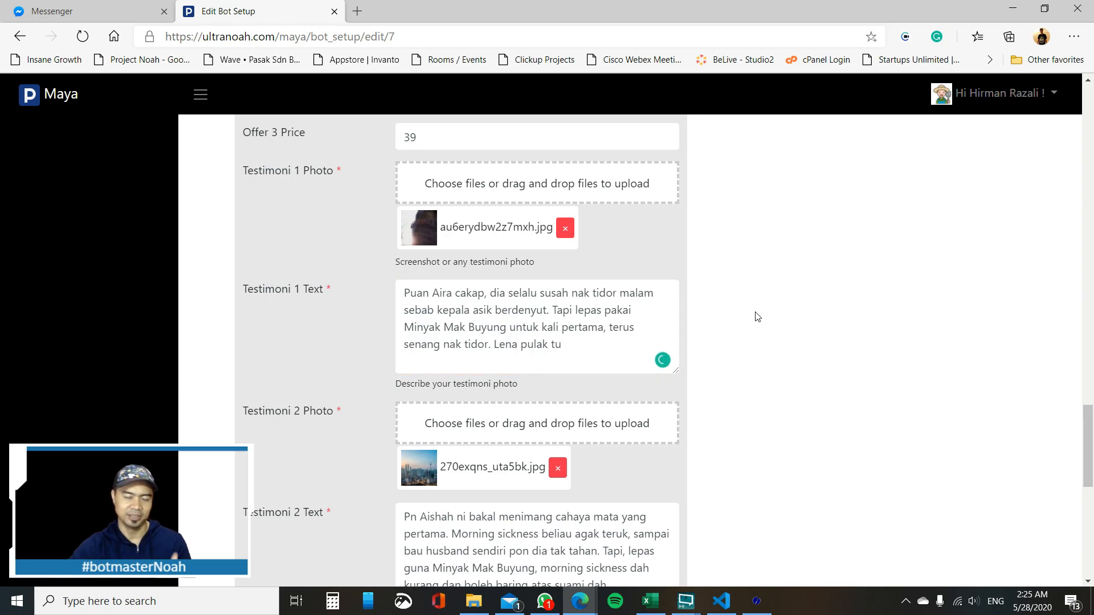
Review the remaining testimonial fields down to the admin contact details and bot status.
scroll(756, 325, down, 2)
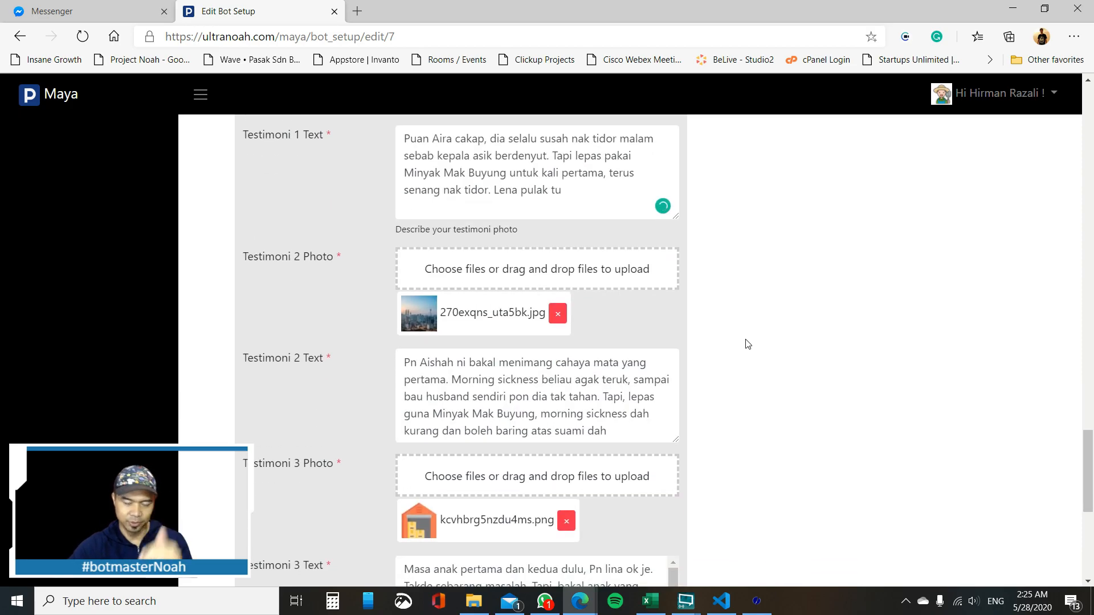
scroll(695, 379, down, 1)
scroll(494, 358, down, 1)
scroll(693, 317, down, 3)
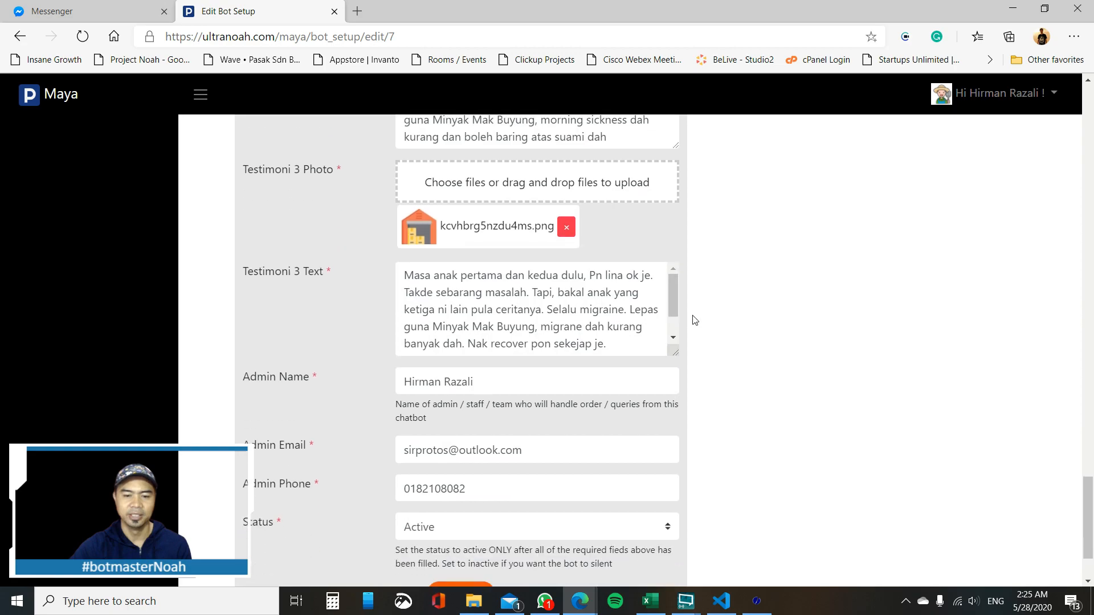
Examine the Admin Name, Admin Email and Admin Phone fields that identify who handles the chatbot's orders and queries.
click(576, 279)
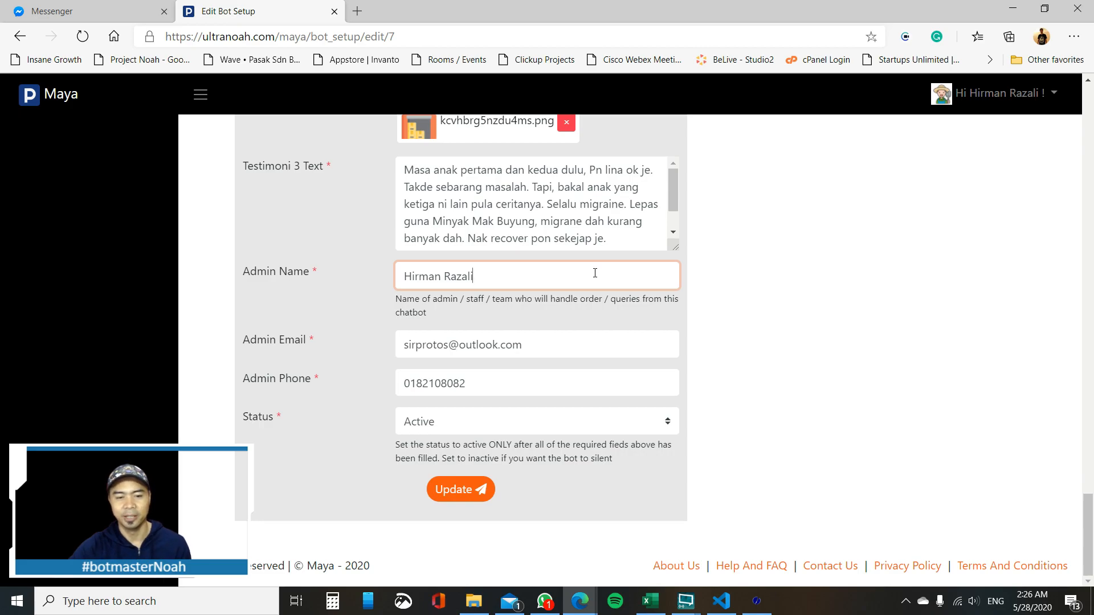
click(608, 344)
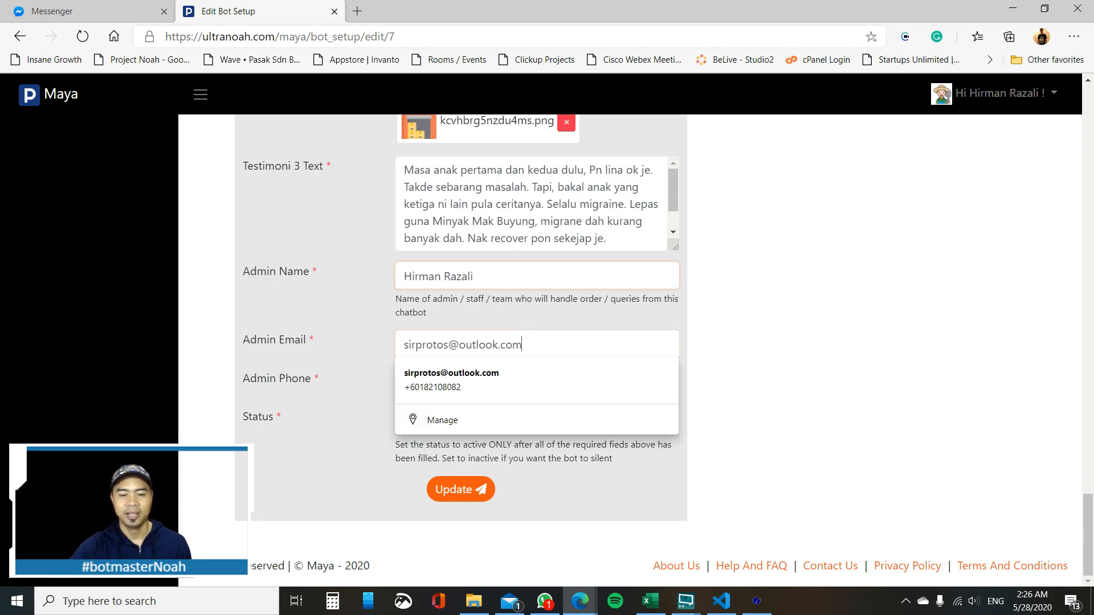
click(747, 336)
click(657, 376)
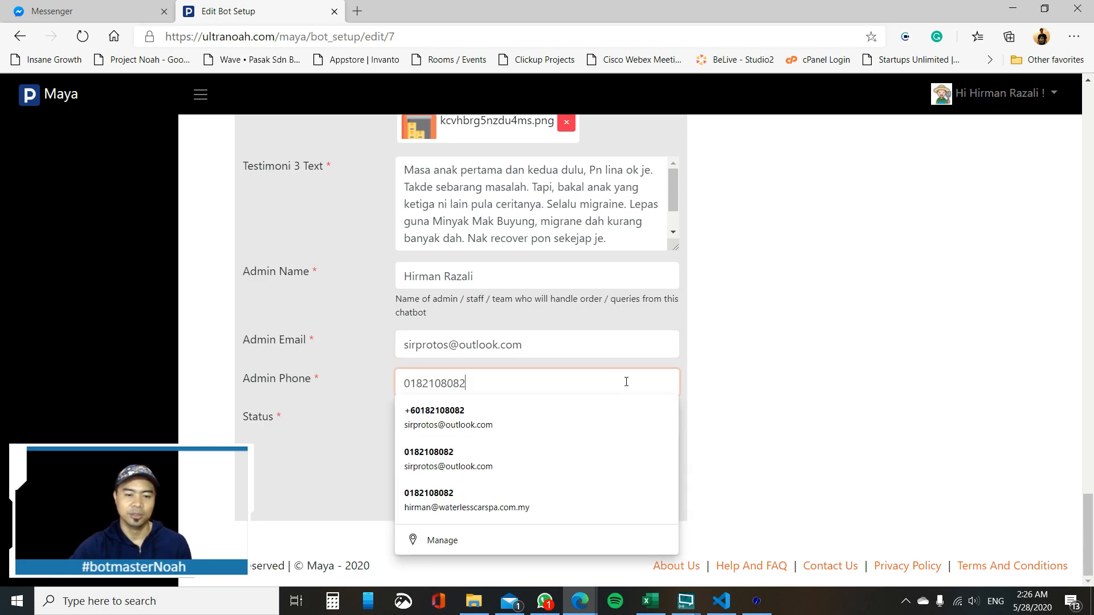
click(763, 354)
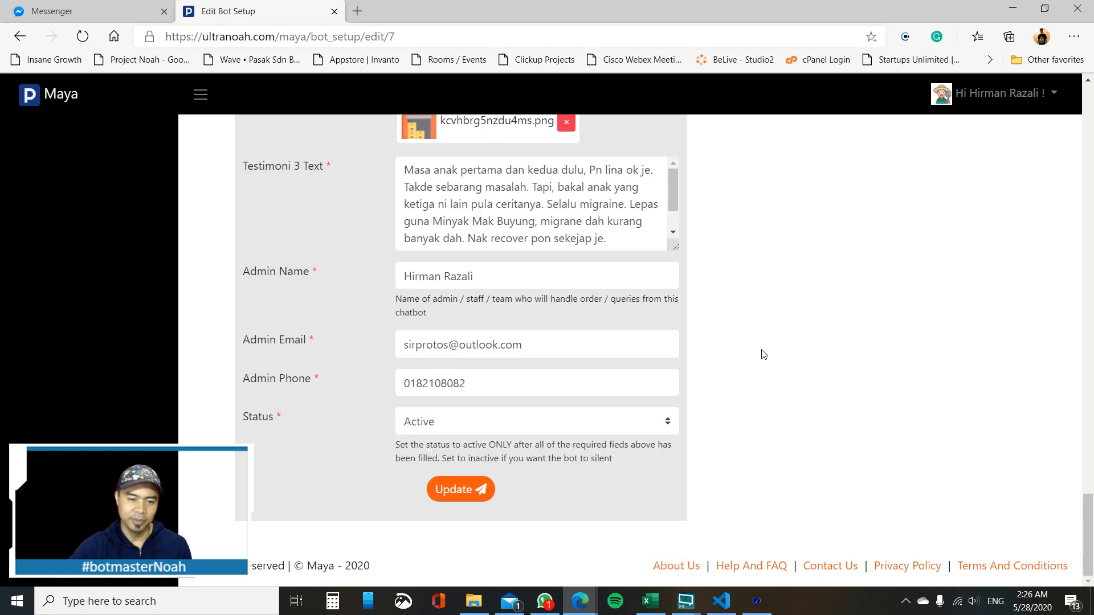
Set the bot's status to Inactive.
click(651, 423)
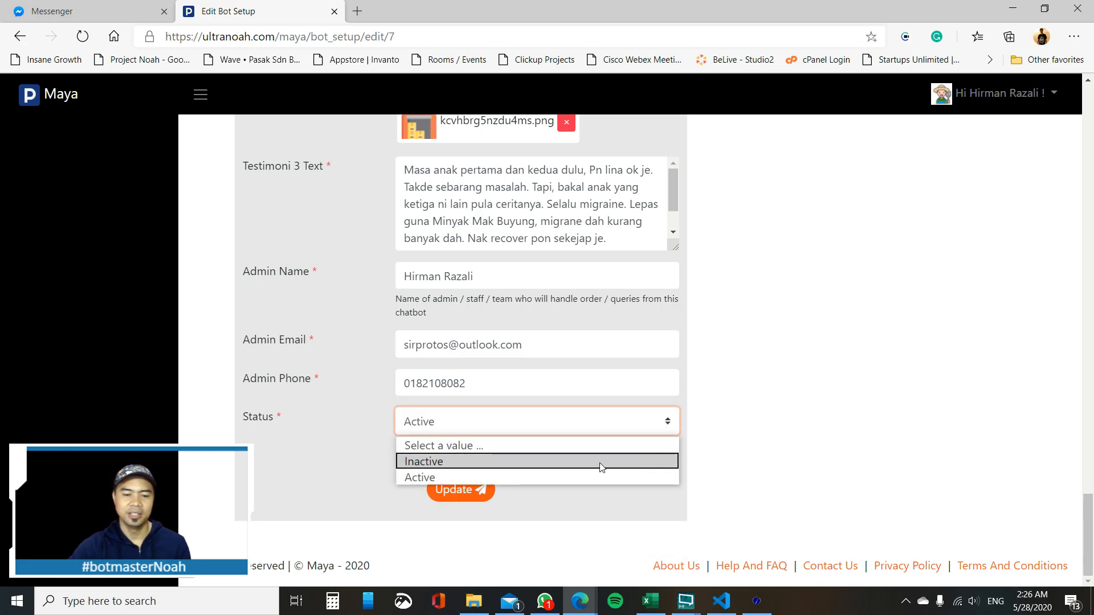
click(603, 463)
click(764, 410)
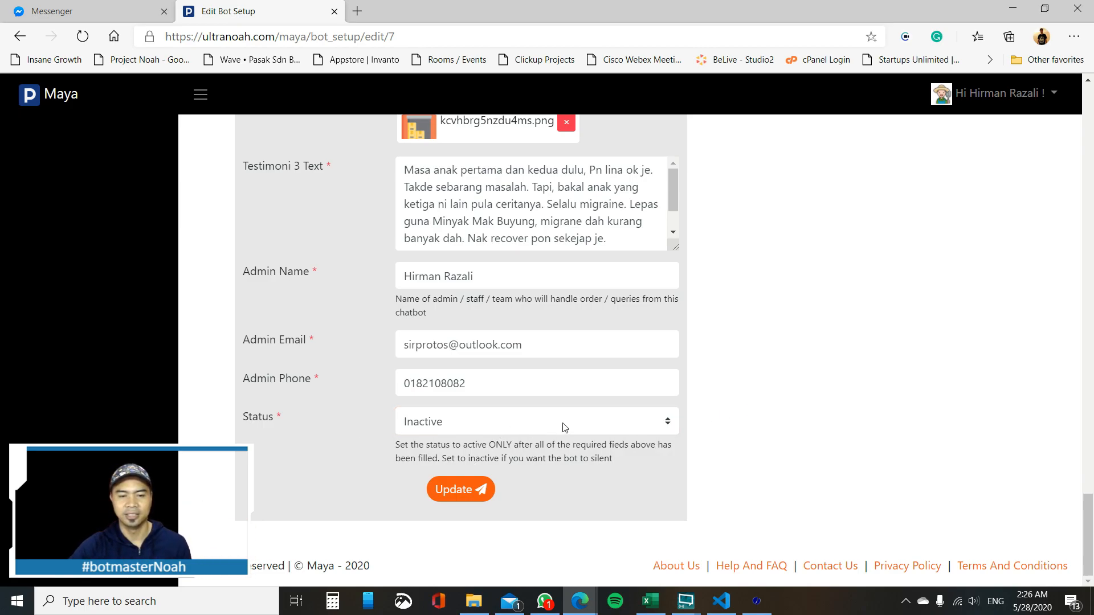
Look back over the offer and testimonial fields, and set the bot's status to Active.
scroll(695, 422, up, 20)
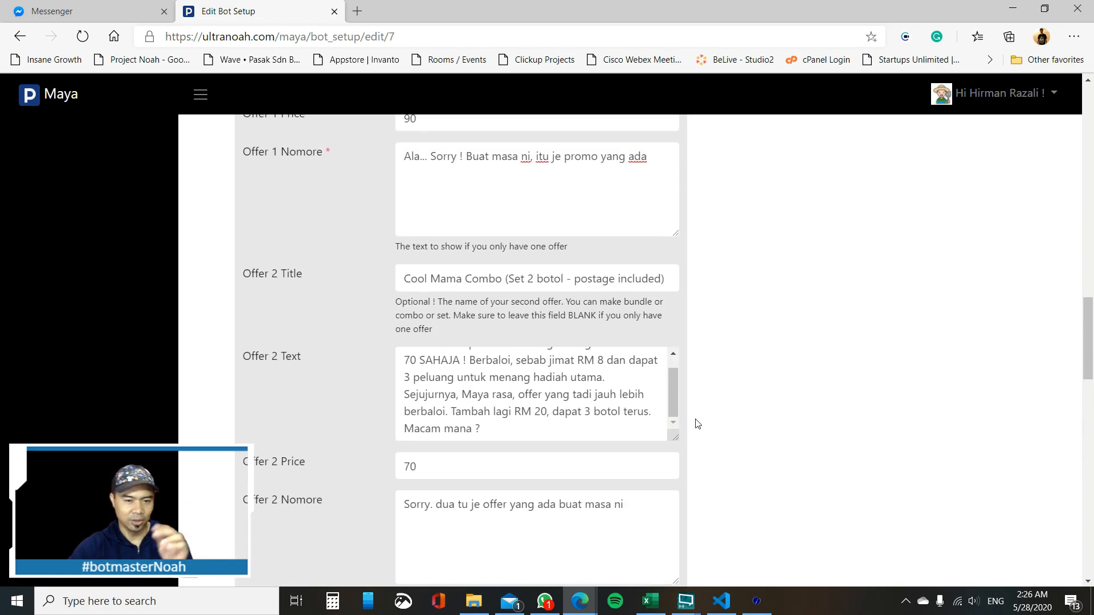
scroll(723, 403, up, 6)
scroll(727, 300, down, 19)
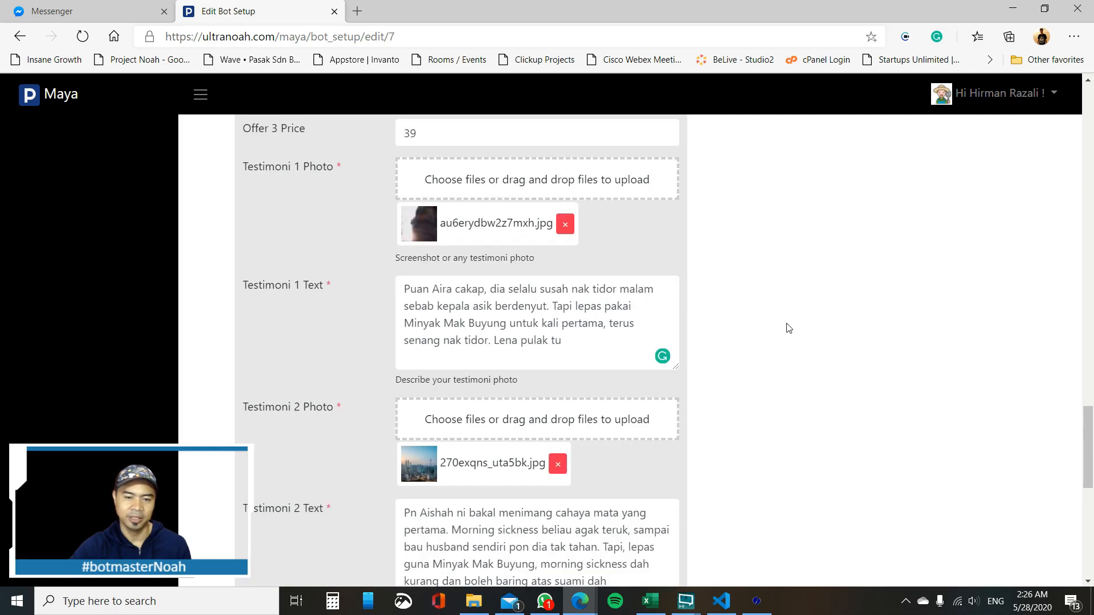
scroll(786, 328, down, 10)
click(663, 422)
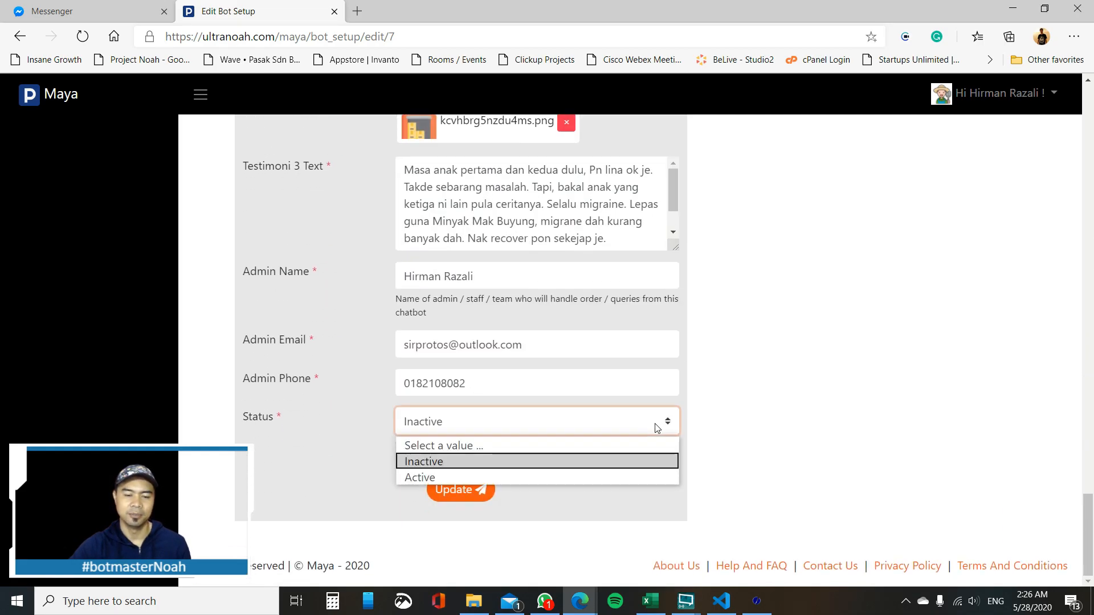
click(440, 478)
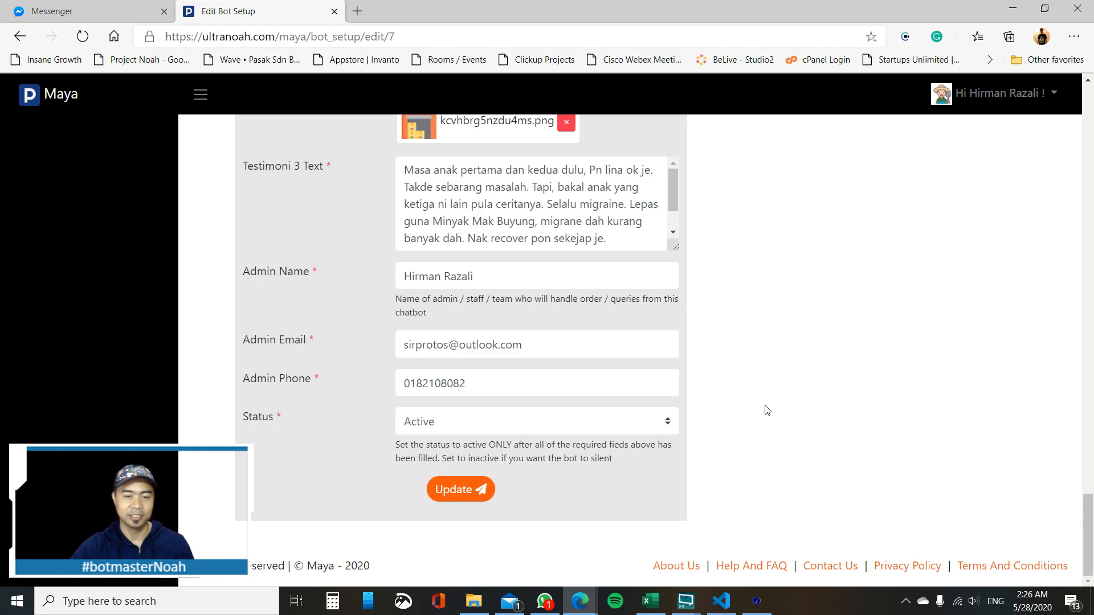
Switch the bot's status to Inactive to silence the bot.
click(668, 422)
click(502, 460)
click(719, 433)
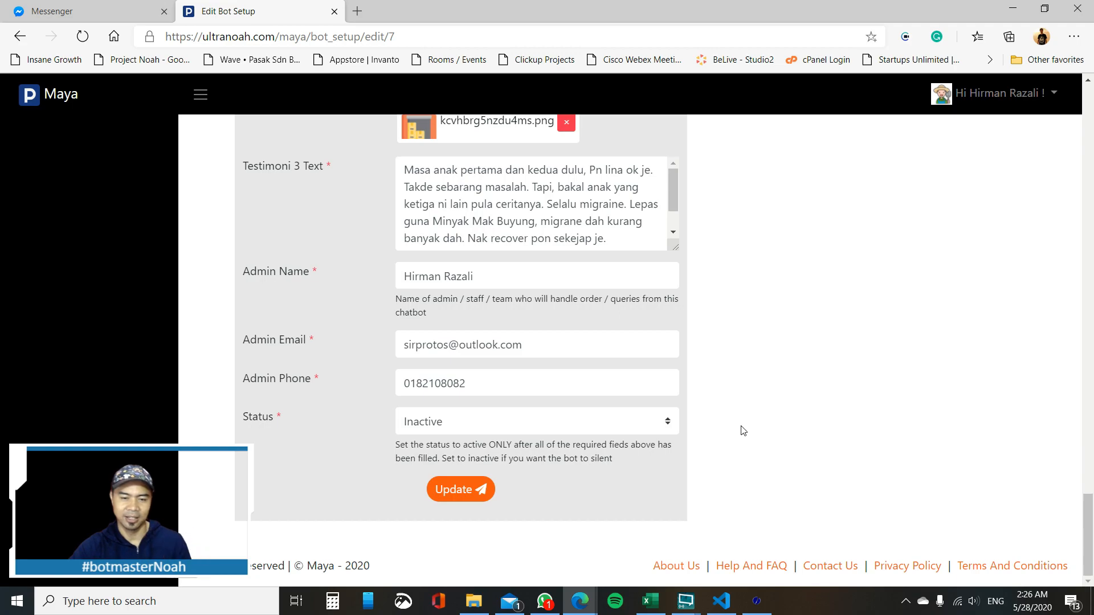
Set the bot's status back to Active for a completely filled-in setup form.
scroll(744, 431, up, 10)
scroll(744, 430, down, 10)
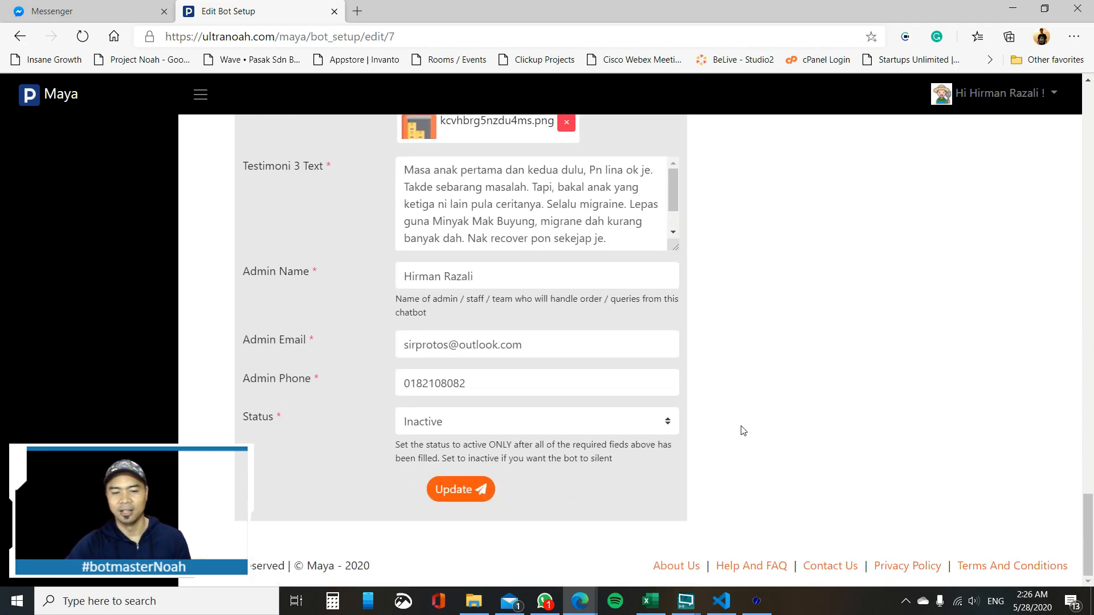
click(656, 429)
click(769, 433)
click(667, 428)
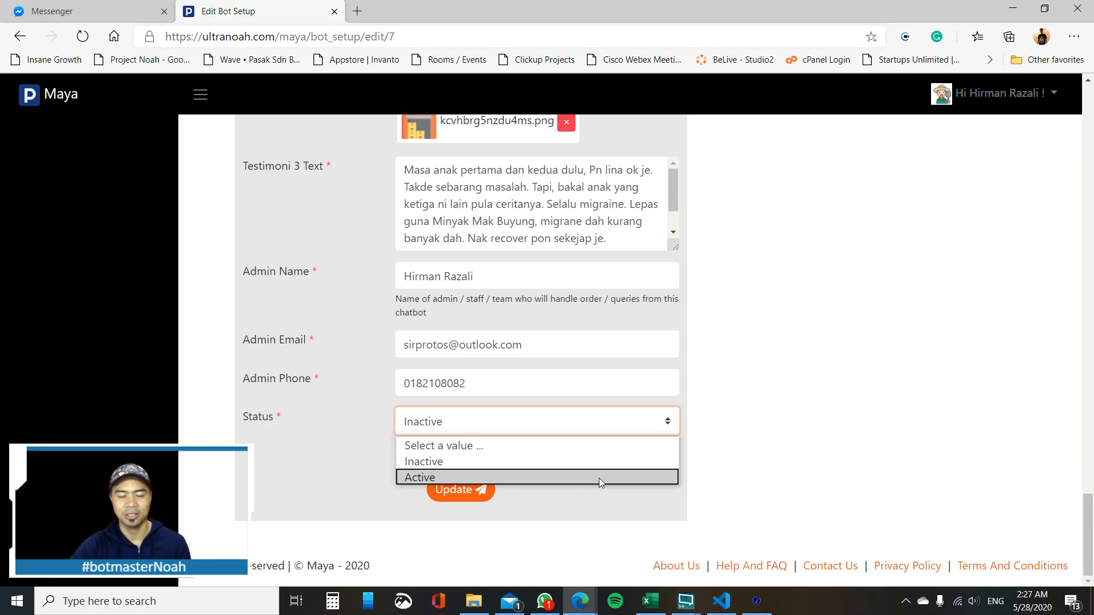
click(599, 478)
click(795, 453)
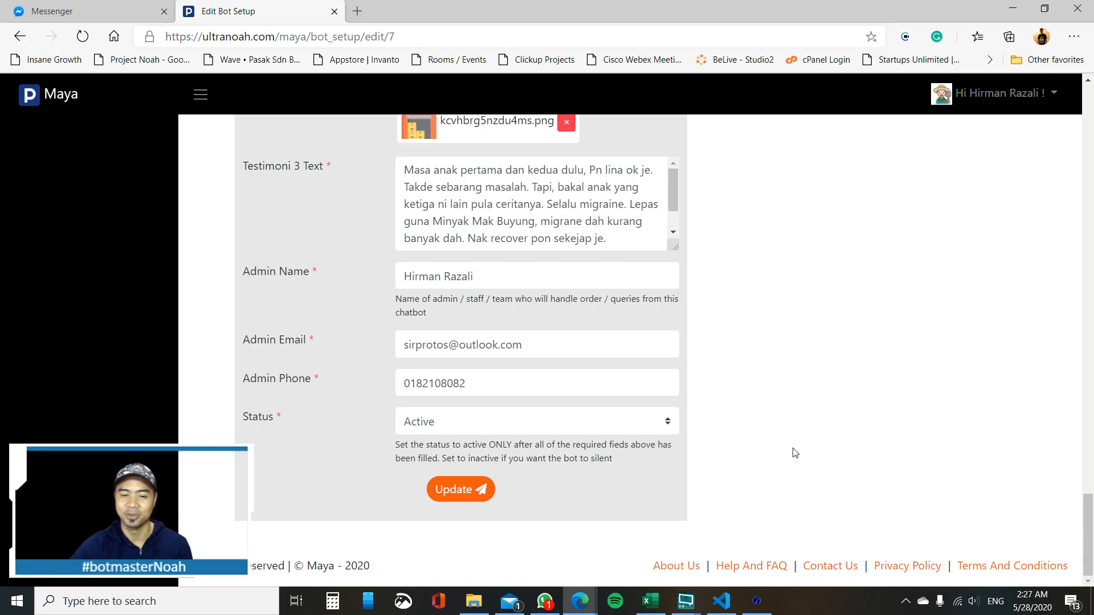
Review the whole bot setup form, from the bot and product details through the offers and testimonials to the admin fields.
scroll(739, 423, up, 10)
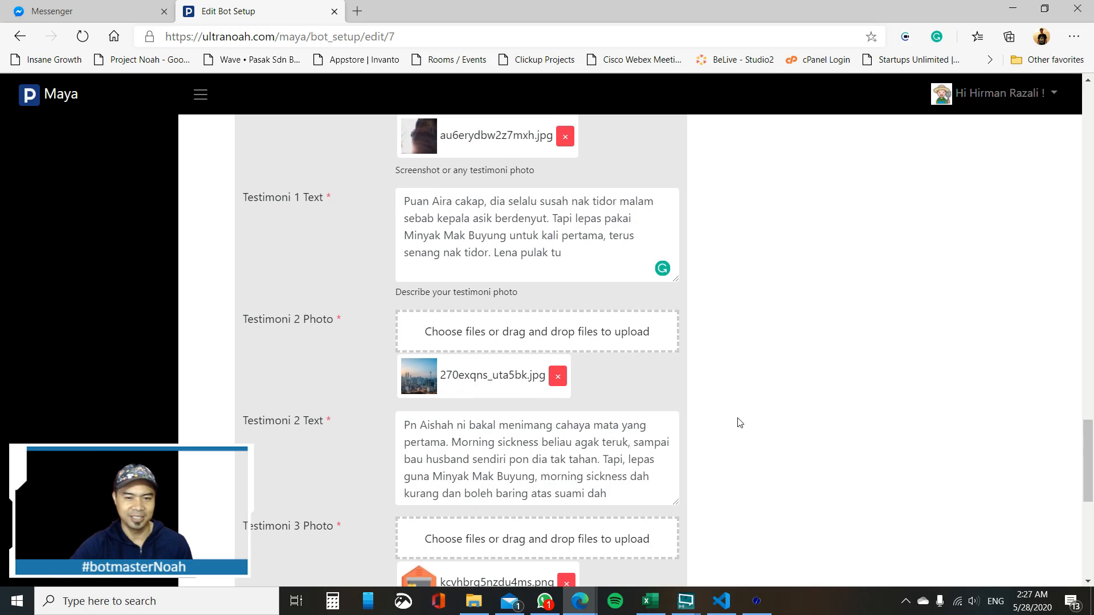
scroll(739, 423, up, 5)
scroll(738, 422, down, 15)
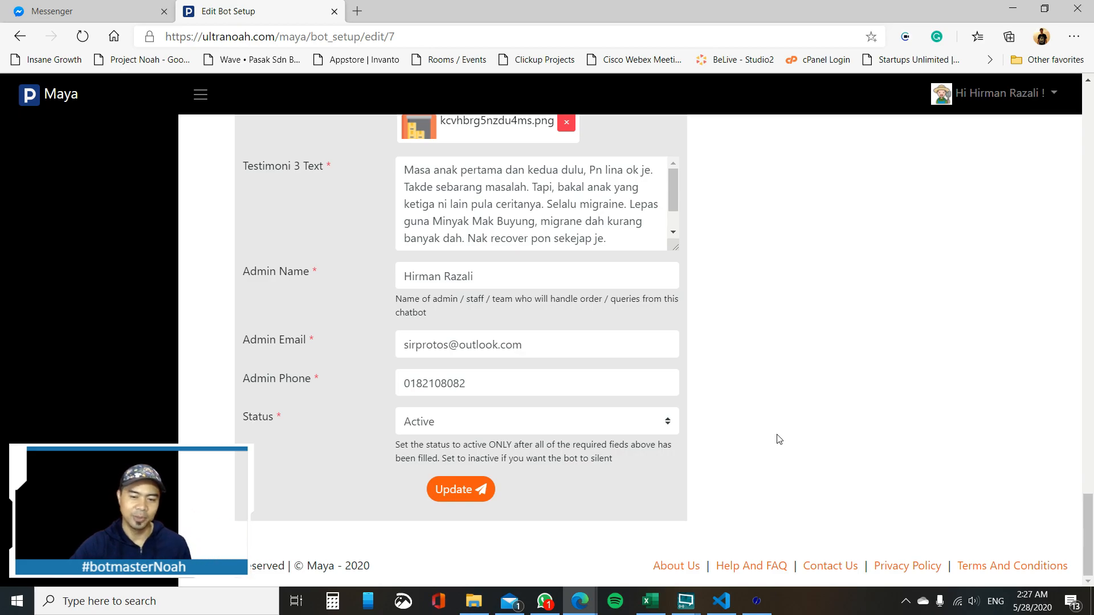
scroll(779, 439, up, 20)
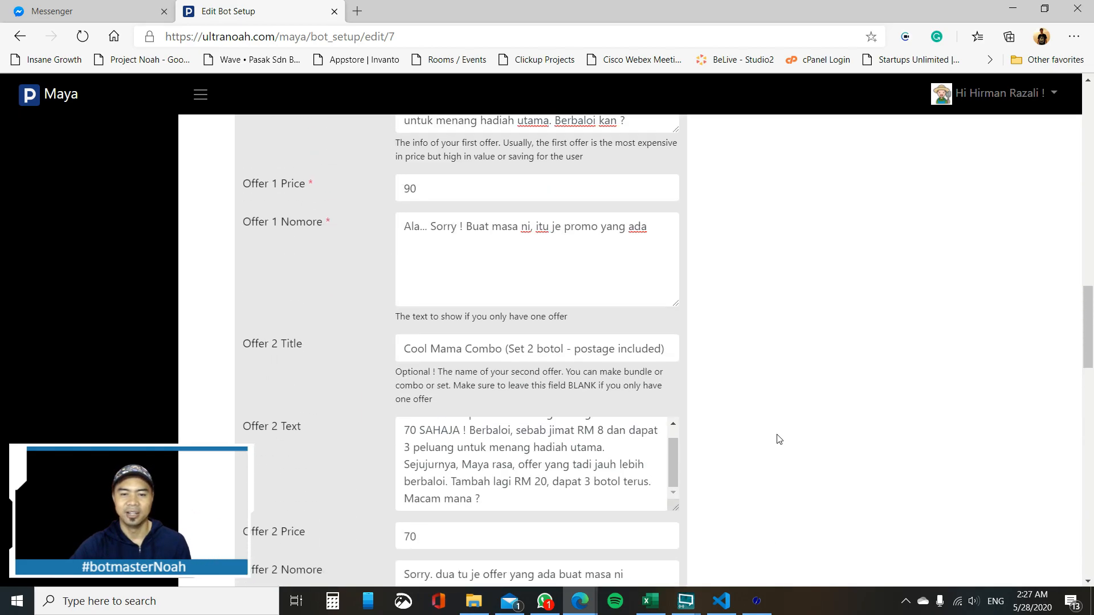
scroll(779, 439, up, 15)
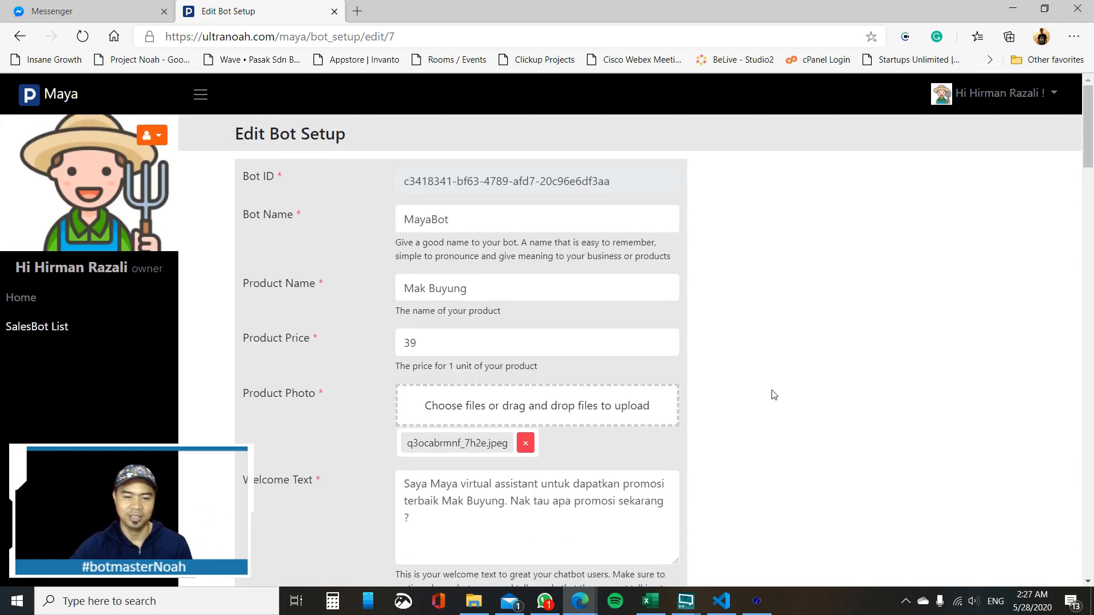
scroll(774, 395, down, 20)
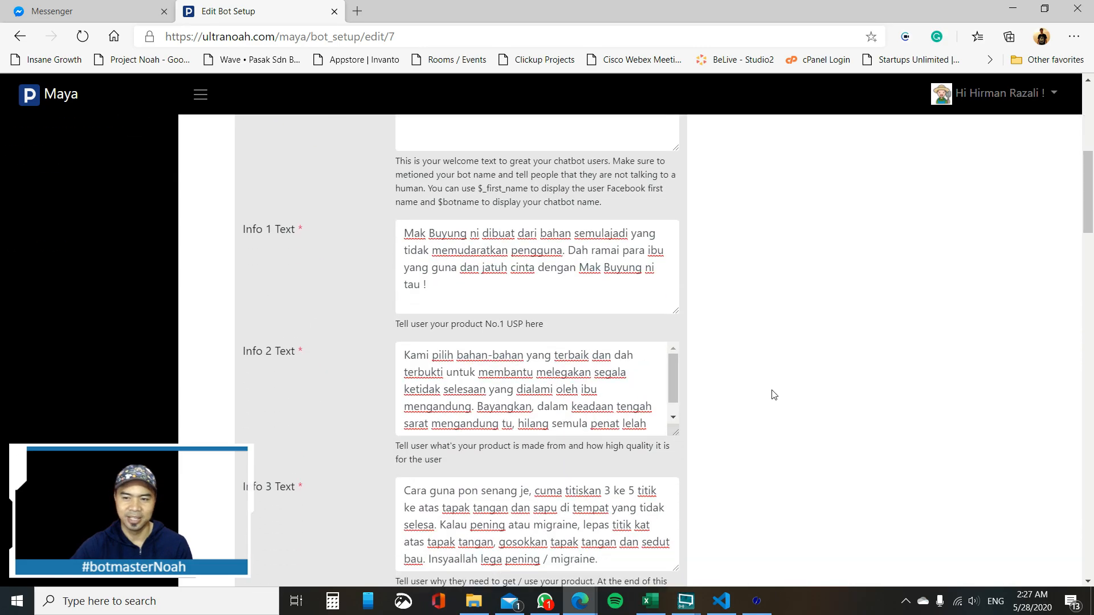
scroll(774, 394, down, 15)
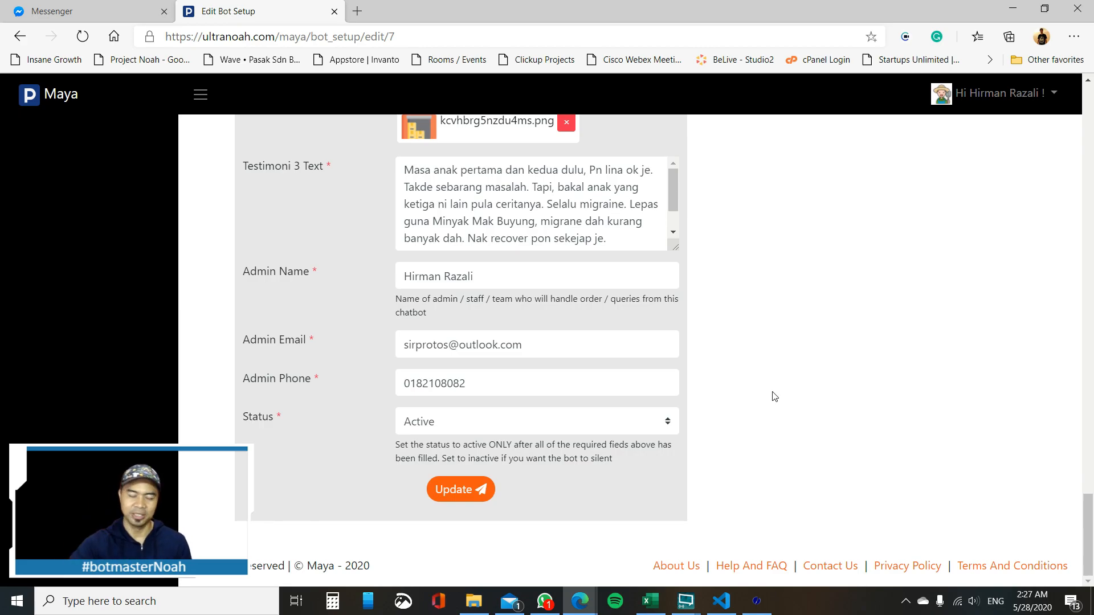
scroll(775, 396, up, 3)
scroll(775, 396, up, 10)
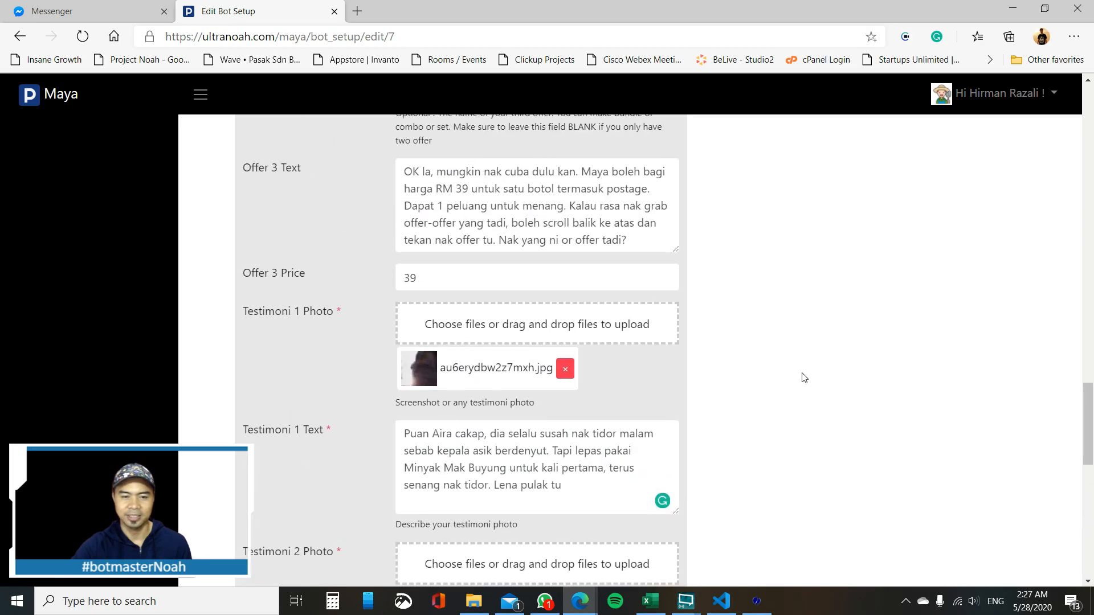
scroll(803, 378, down, 14)
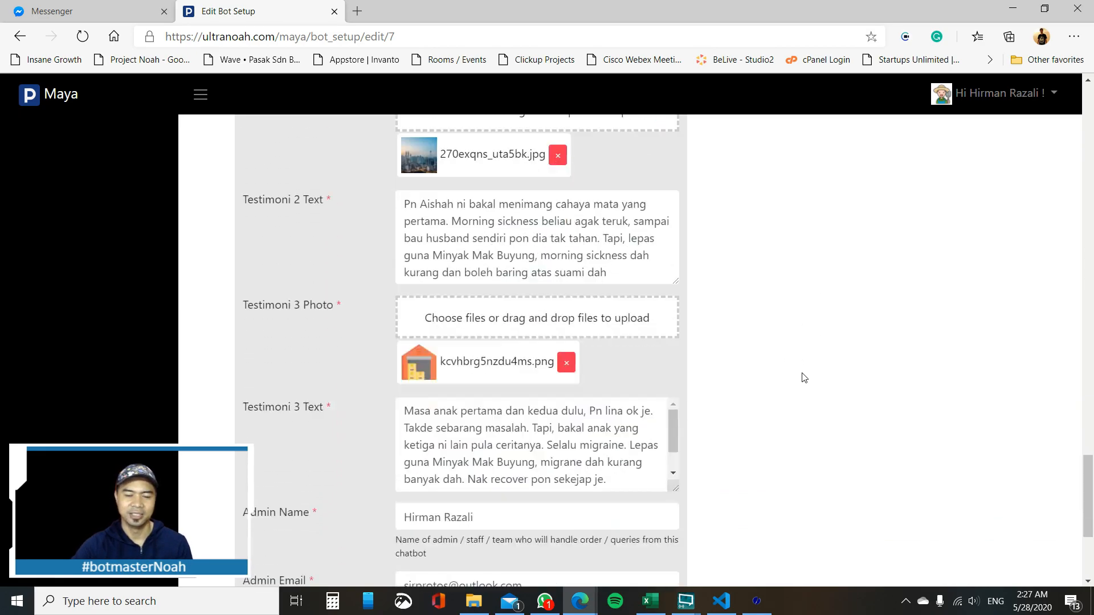